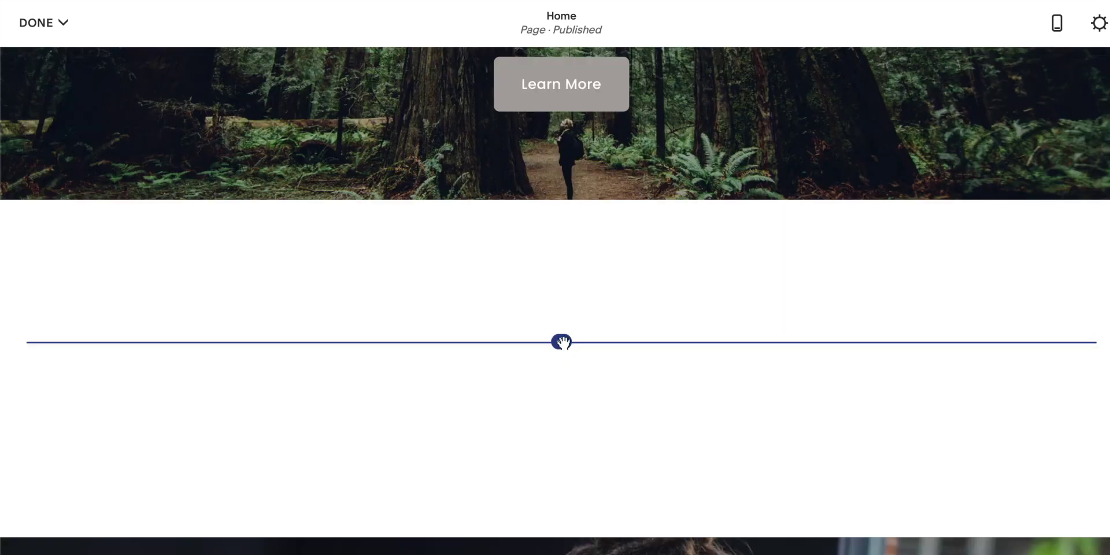
- Insert a button block in the white section below the forest banner
{"action": "left_click", "coordinate": [560, 340]}
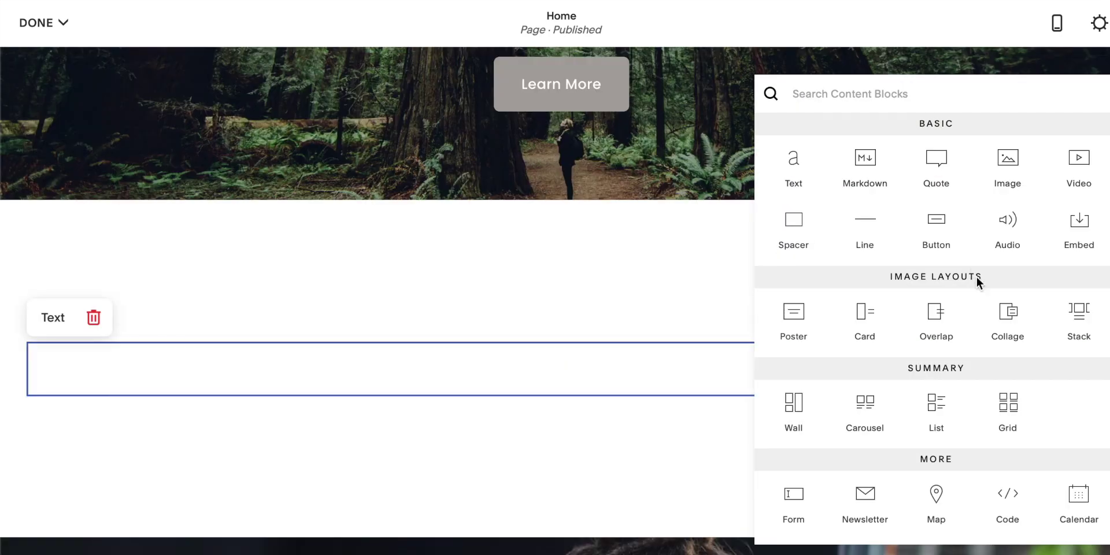
{"action": "left_click", "coordinate": [939, 227]}
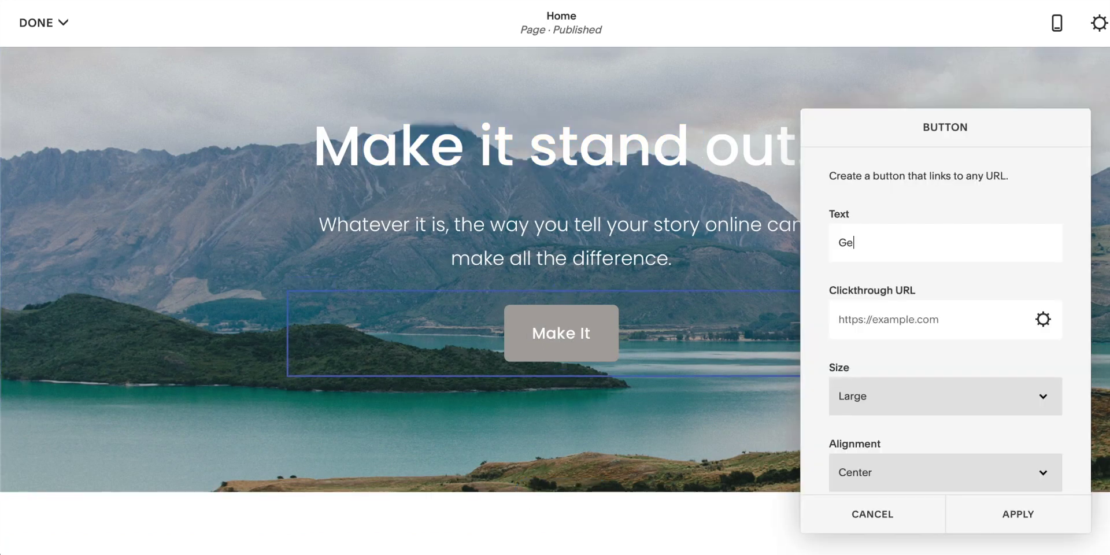
- Label the lake section's button "Get Inked" and open the page search for its clickthrough link
{"action": "type", "text": "t Inked"}
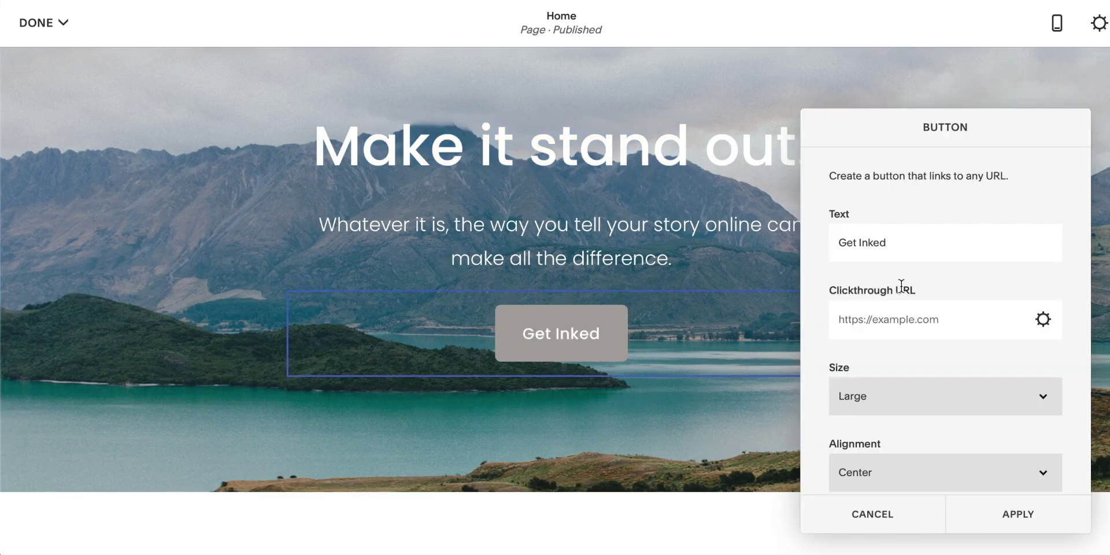
{"action": "left_click", "coordinate": [959, 322]}
{"action": "left_click", "coordinate": [274, 195]}
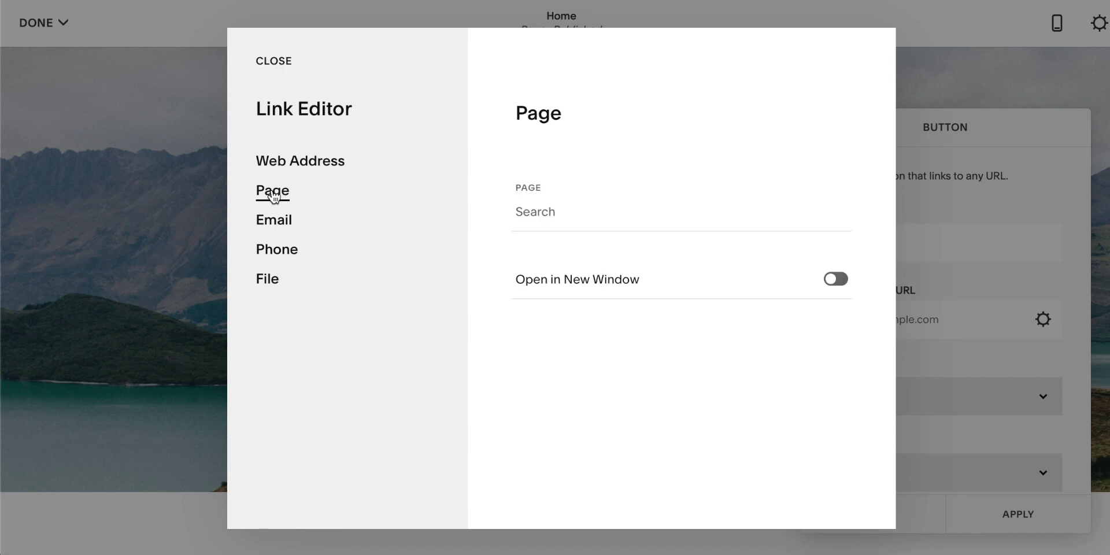
{"action": "left_click", "coordinate": [564, 218]}
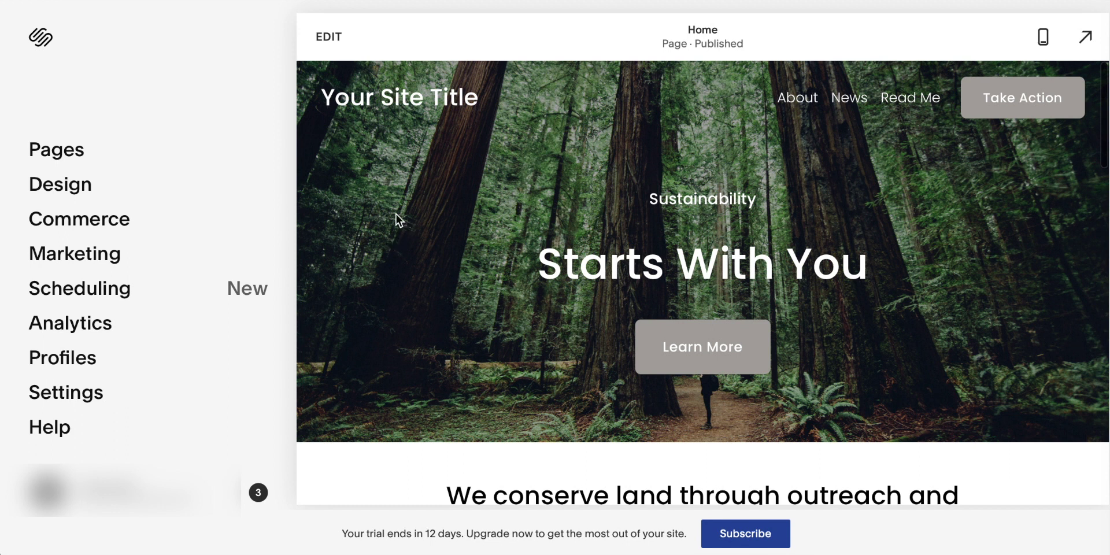
- Open the Home page for editing and examine the buttons in its existing sections
{"action": "left_click", "coordinate": [328, 39]}
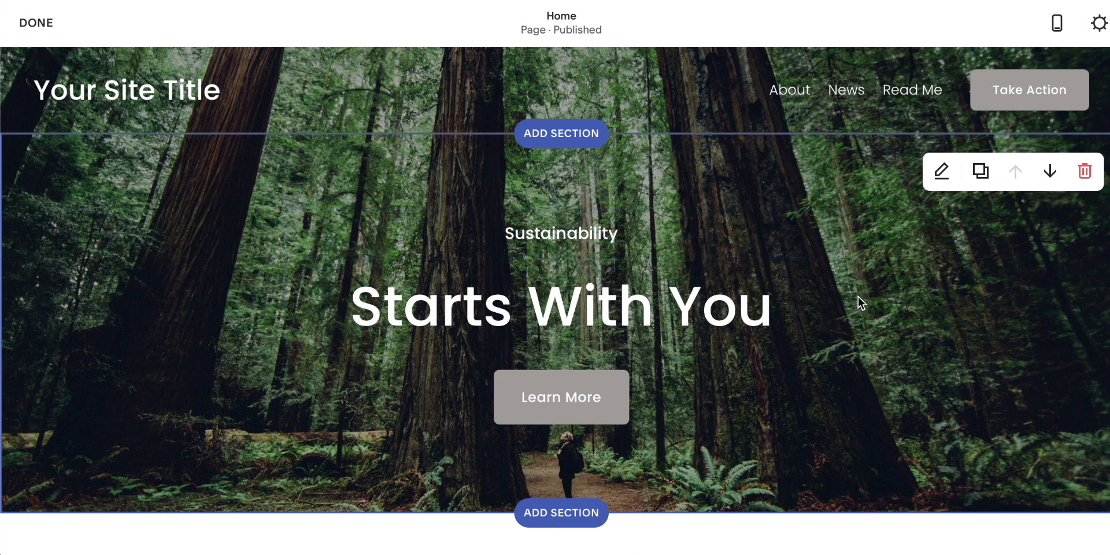
{"action": "scroll", "coordinate": [857, 297], "scroll_direction": "down", "scroll_amount": 1}
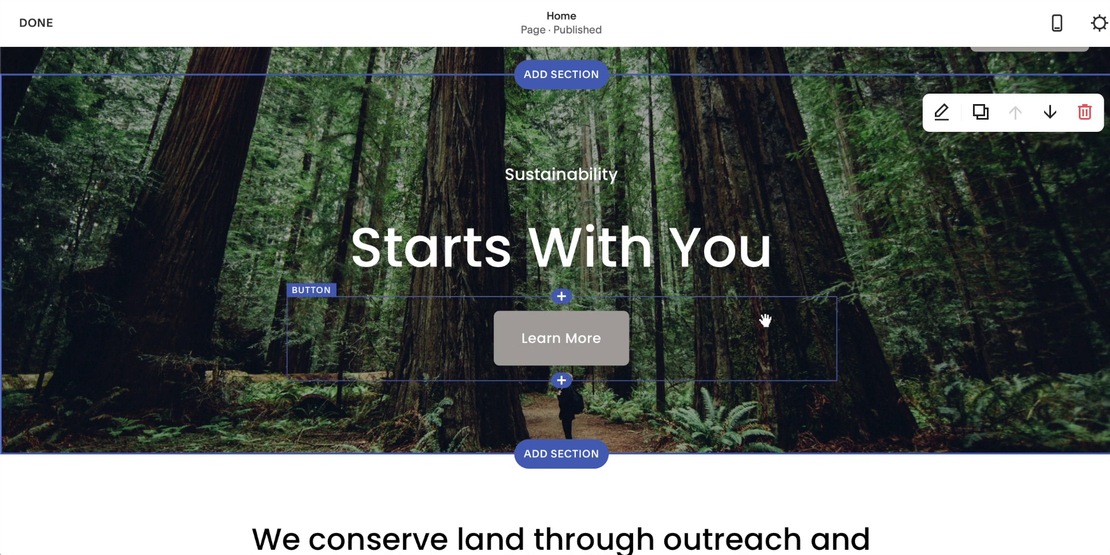
{"action": "scroll", "coordinate": [867, 283], "scroll_direction": "down", "scroll_amount": 4}
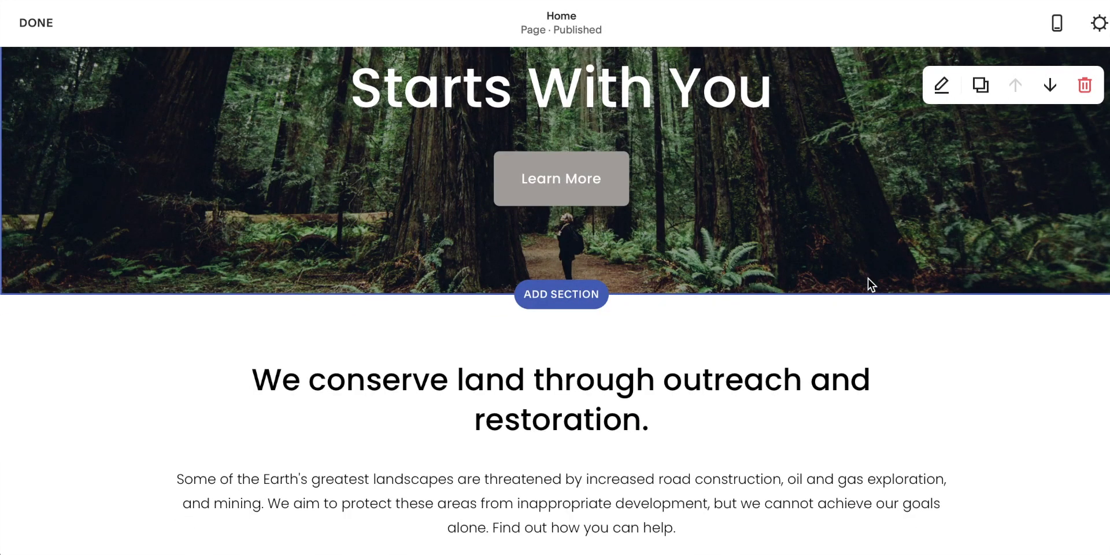
{"action": "scroll", "coordinate": [706, 379], "scroll_direction": "up", "scroll_amount": 2}
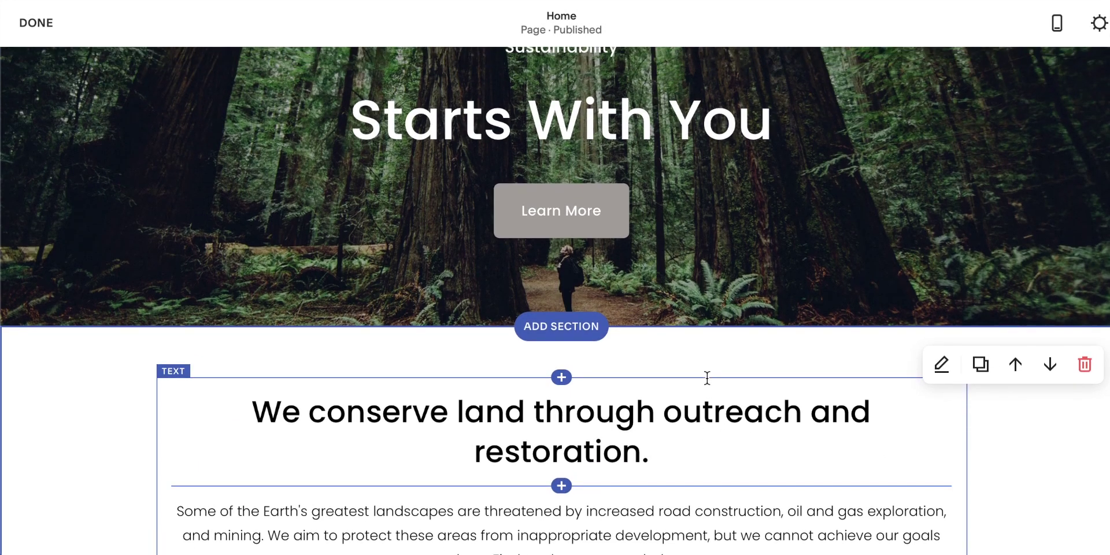
{"action": "scroll", "coordinate": [647, 382], "scroll_direction": "up", "scroll_amount": 2}
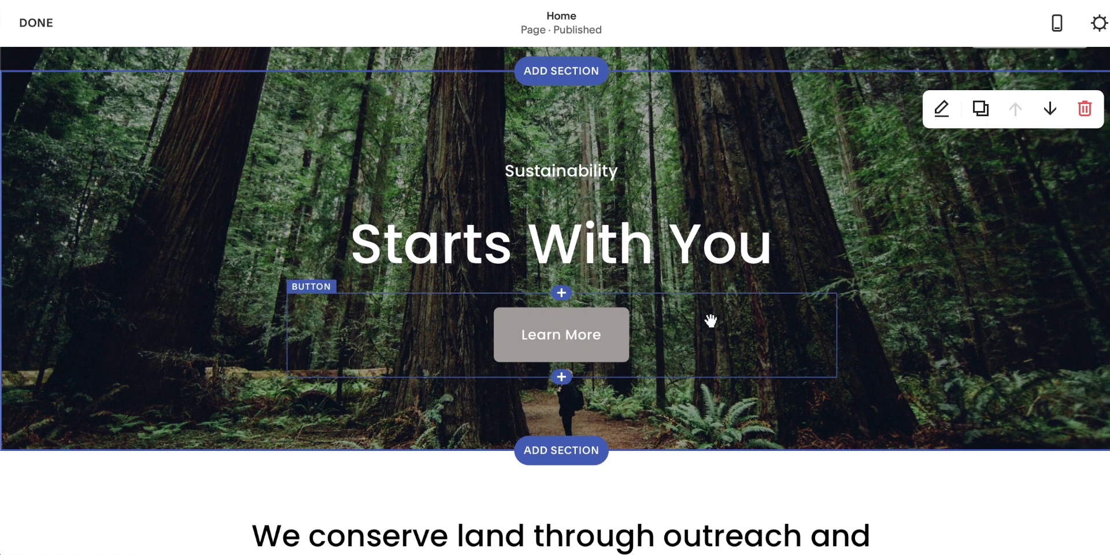
{"action": "scroll", "coordinate": [783, 310], "scroll_direction": "down", "scroll_amount": 10}
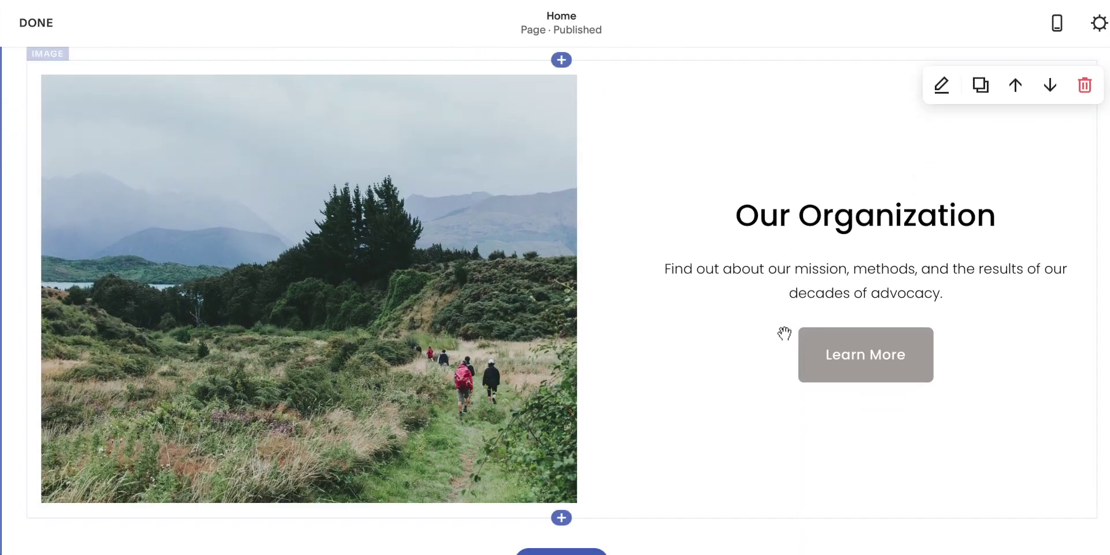
{"action": "scroll", "coordinate": [831, 363], "scroll_direction": "down", "scroll_amount": 8}
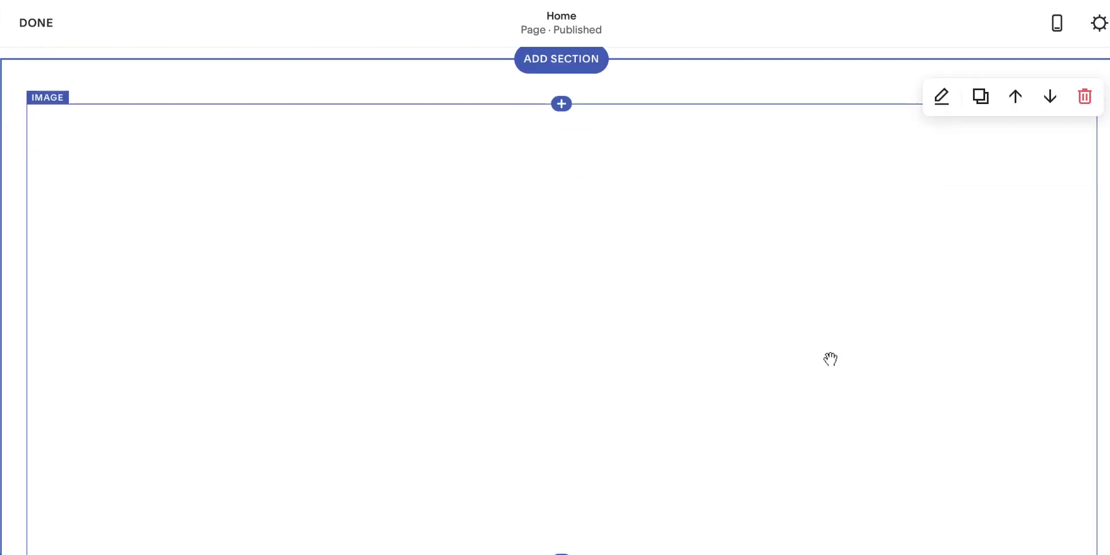
{"action": "scroll", "coordinate": [830, 358], "scroll_direction": "down", "scroll_amount": 2}
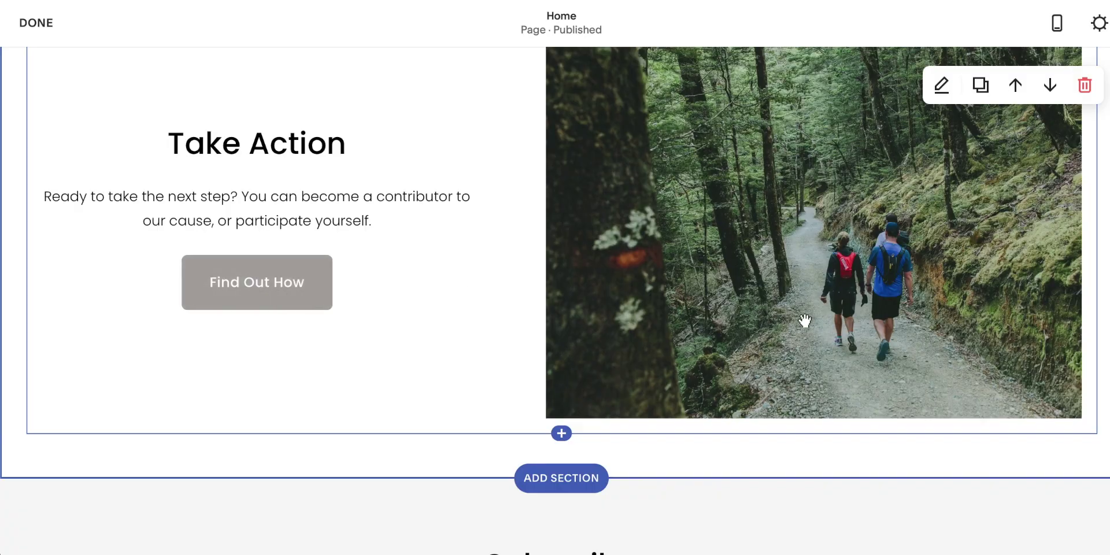
{"action": "scroll", "coordinate": [805, 321], "scroll_direction": "up", "scroll_amount": 20}
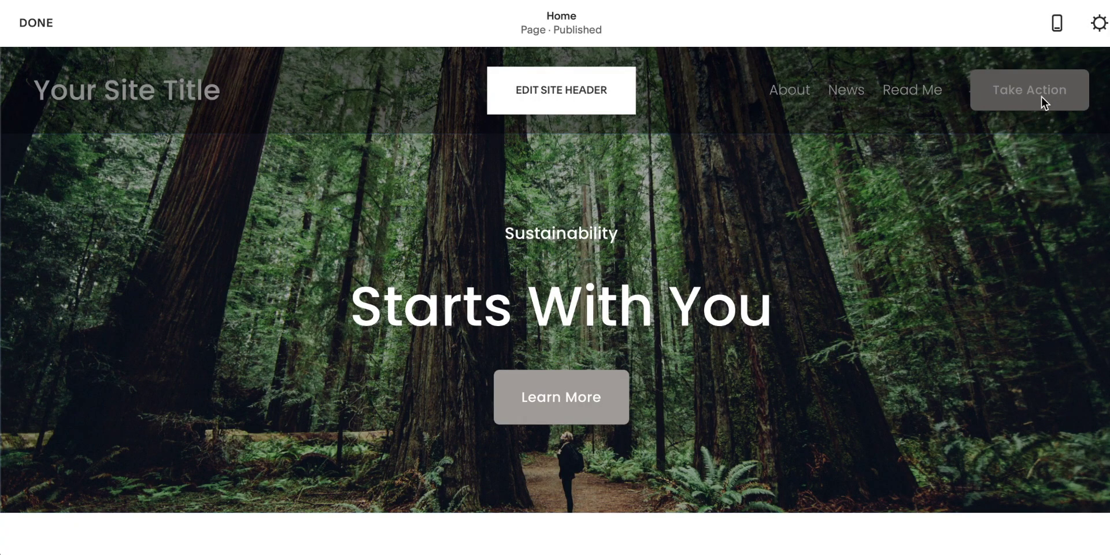
- Add the centered "Make it stand out." headline section with the lake background directly below the forest banner
{"action": "scroll", "coordinate": [733, 258], "scroll_direction": "down", "scroll_amount": 3}
{"action": "scroll", "coordinate": [722, 341], "scroll_direction": "down", "scroll_amount": 1}
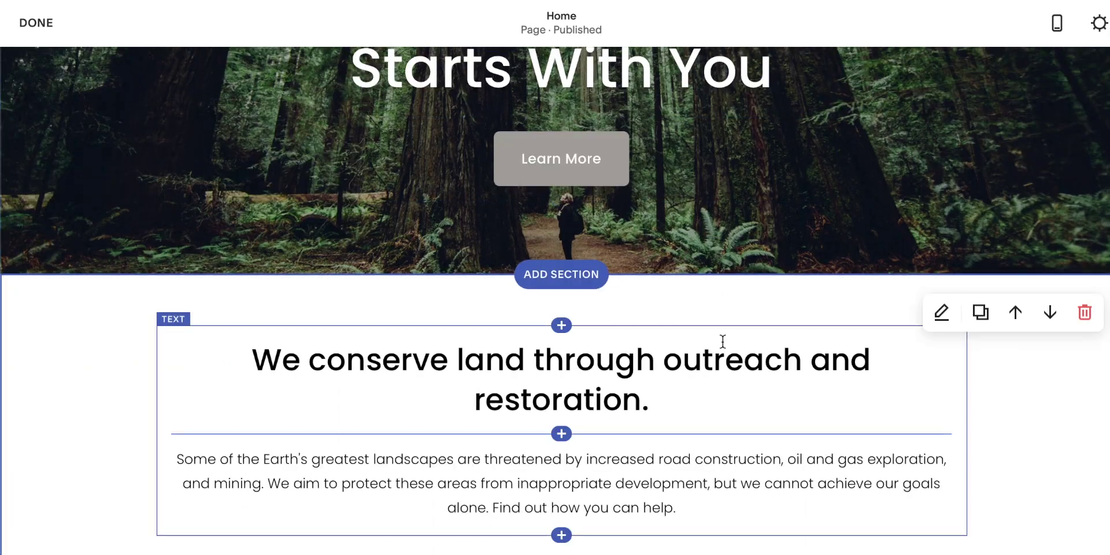
{"action": "scroll", "coordinate": [682, 397], "scroll_direction": "down", "scroll_amount": 1}
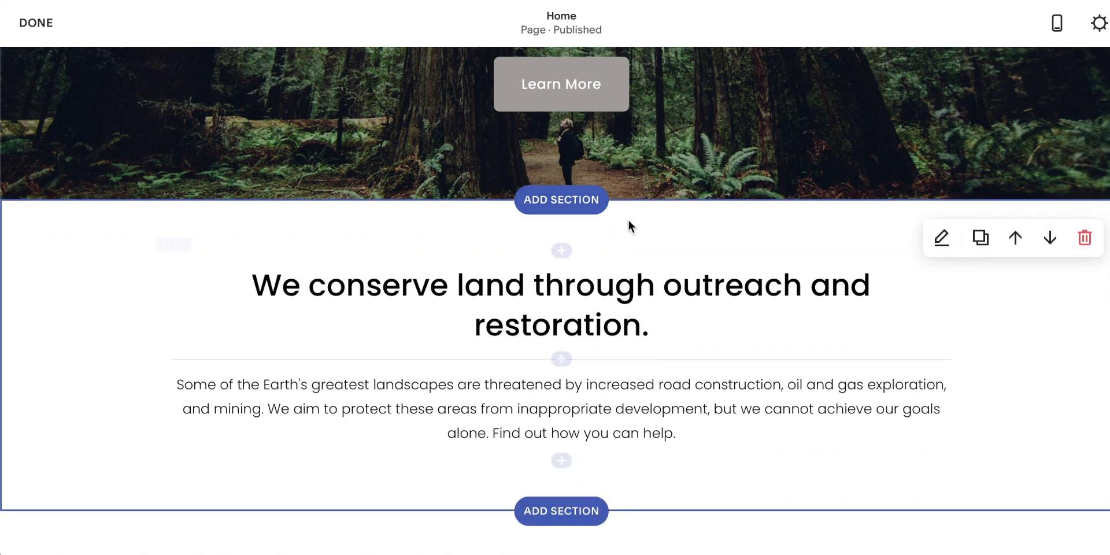
{"action": "left_click", "coordinate": [548, 204]}
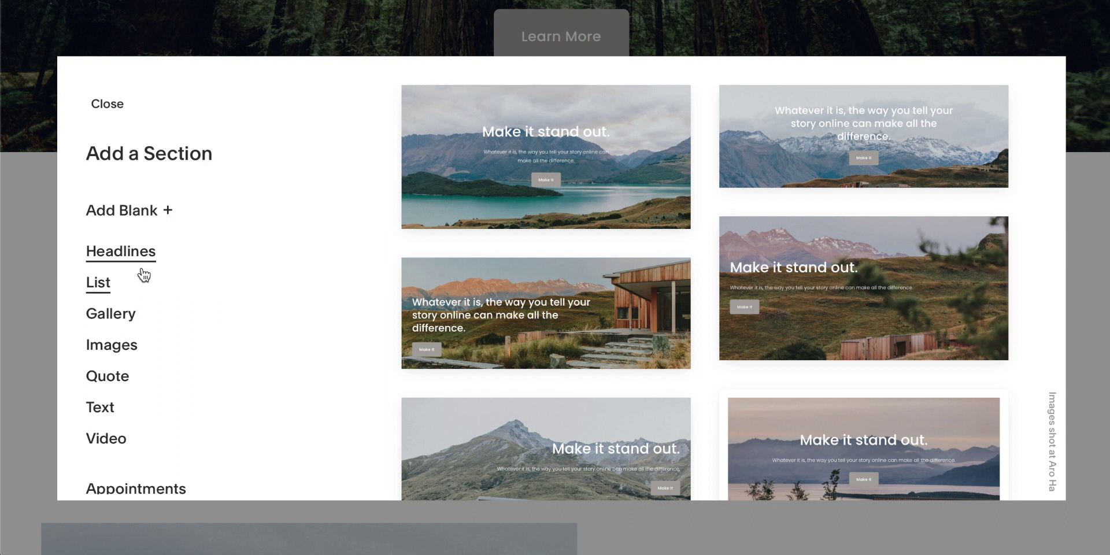
{"action": "left_click", "coordinate": [554, 167]}
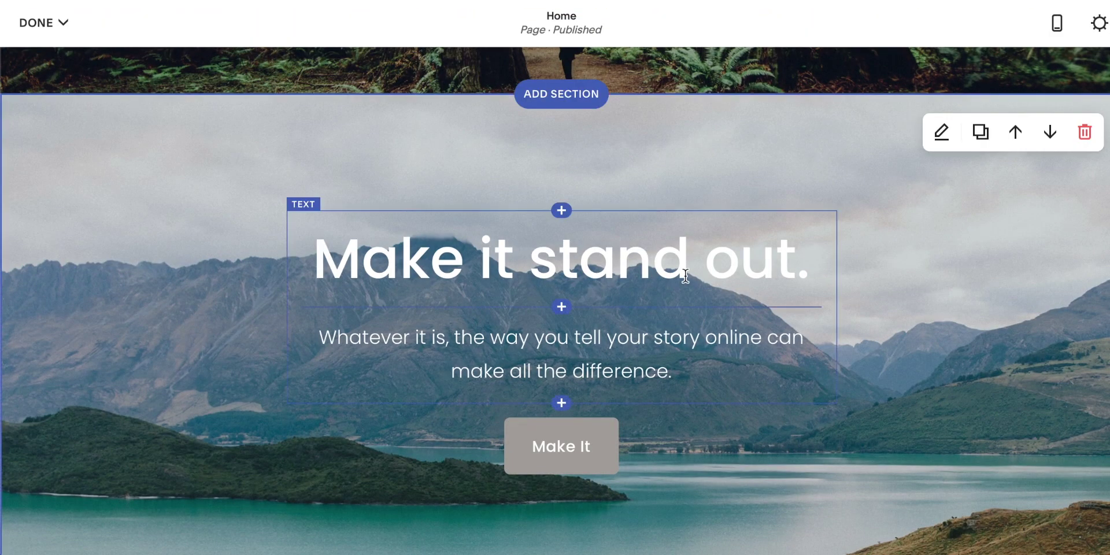
{"action": "scroll", "coordinate": [914, 244], "scroll_direction": "up", "scroll_amount": 2}
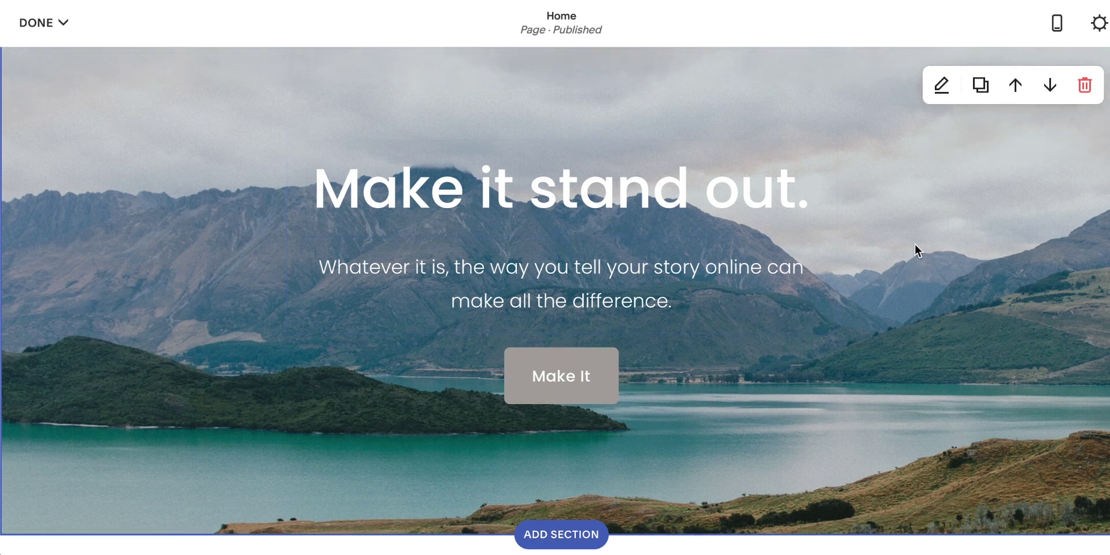
{"action": "left_click", "coordinate": [620, 243]}
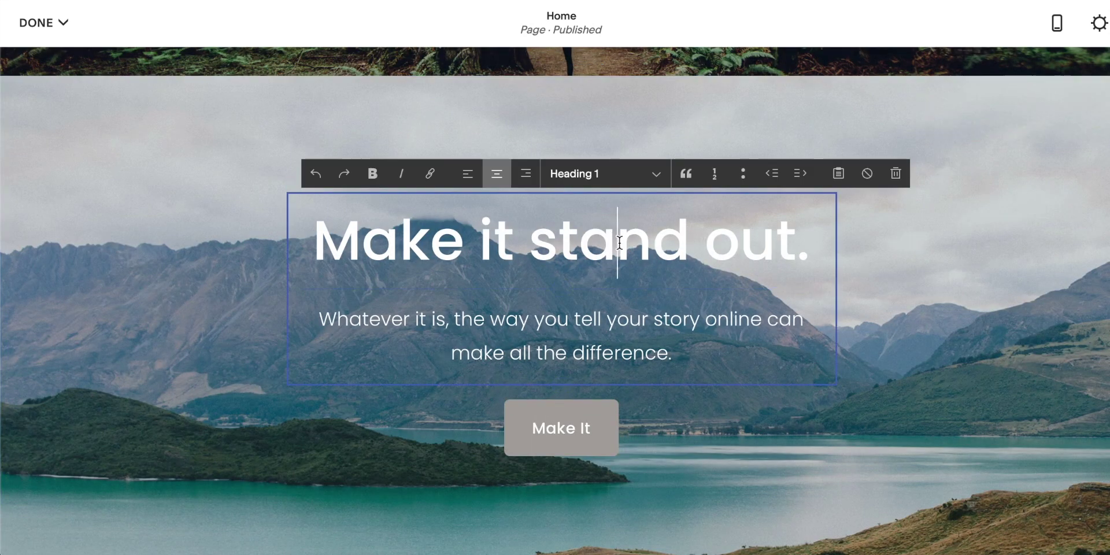
{"action": "left_click_drag", "start_coordinate": [680, 245], "coordinate": [362, 242]}
{"action": "scroll", "coordinate": [718, 347], "scroll_direction": "down", "scroll_amount": 2}
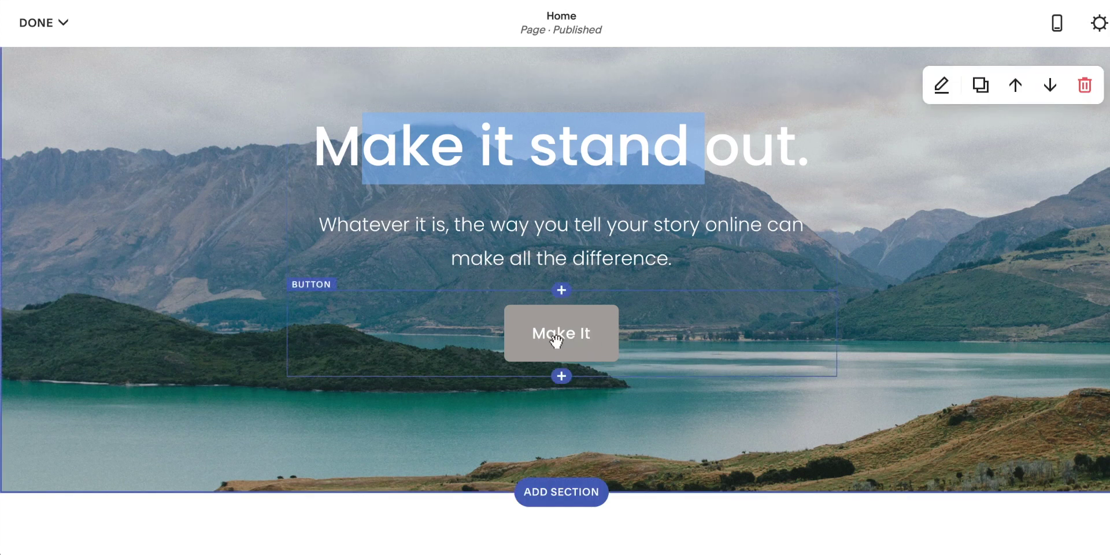
- Change the text of the new section's "Make It" button to "Get Inked"
{"action": "left_click", "coordinate": [479, 333]}
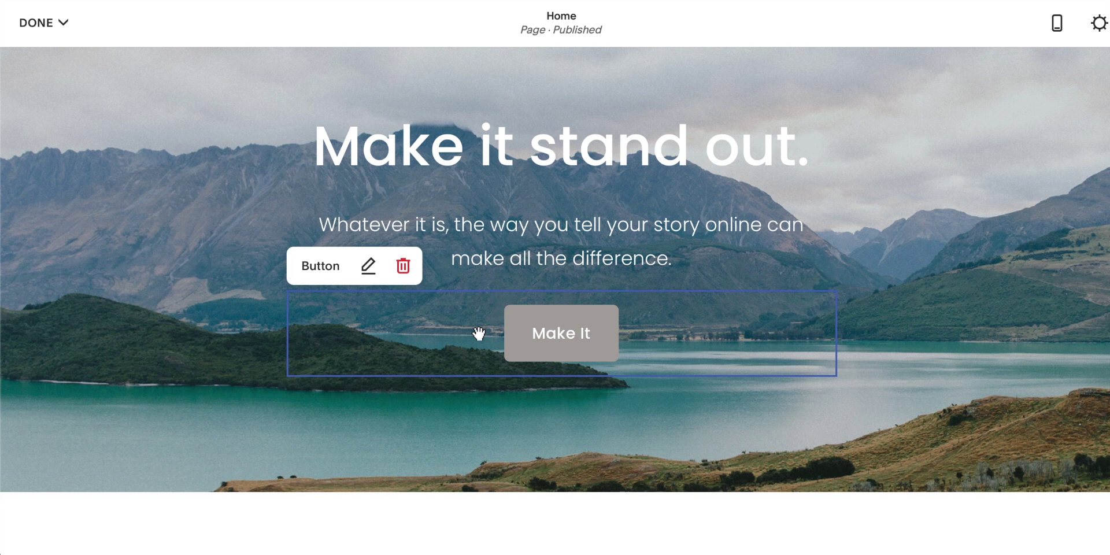
{"action": "left_click", "coordinate": [370, 269]}
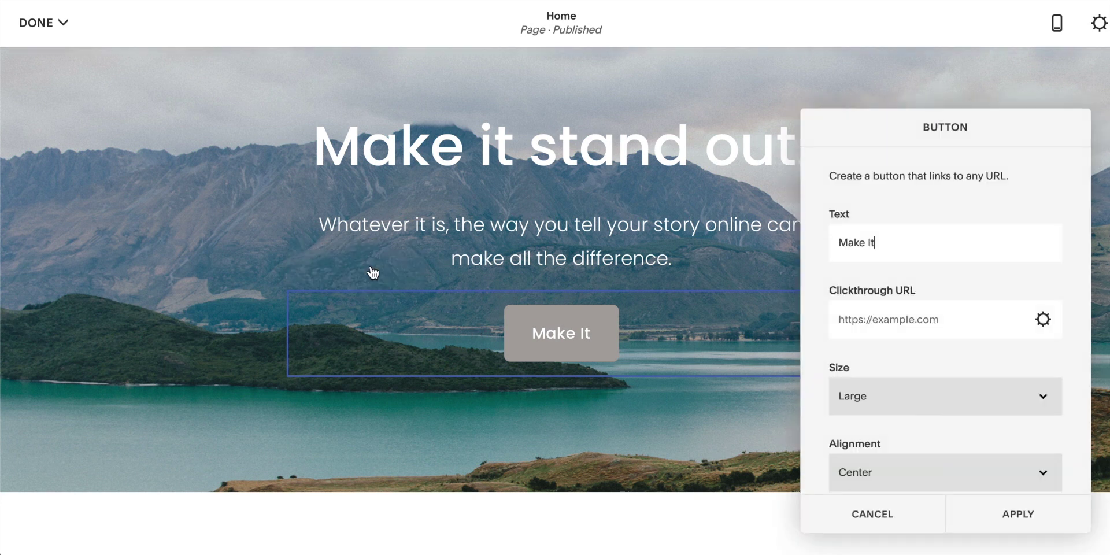
{"action": "triple_click", "coordinate": [904, 245]}
{"action": "type", "text": "Get Inked"}
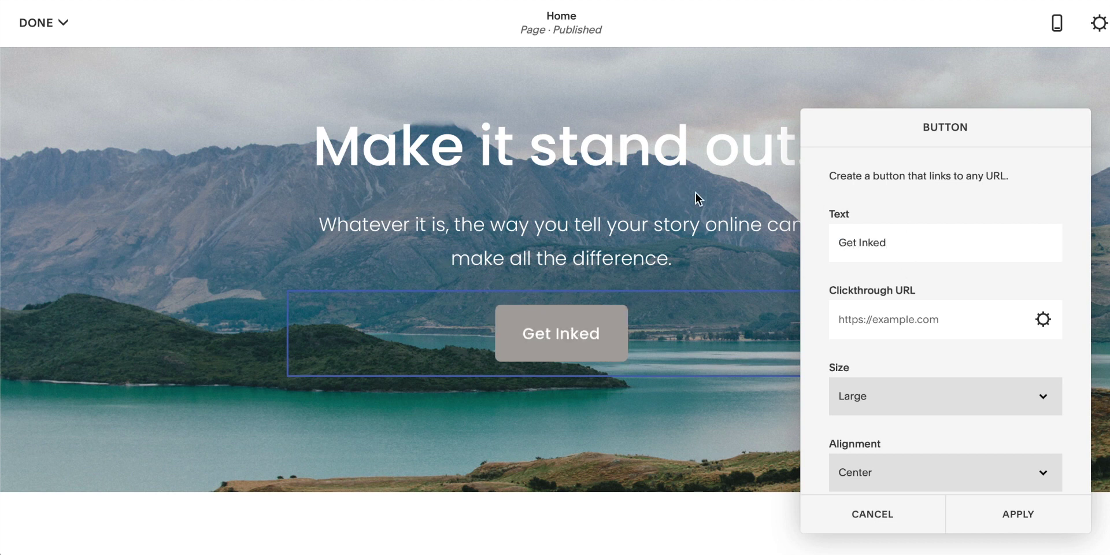
- Choose the Home page (/home) as the button's clickthrough link
{"action": "left_click", "coordinate": [959, 323]}
{"action": "left_click", "coordinate": [1043, 319]}
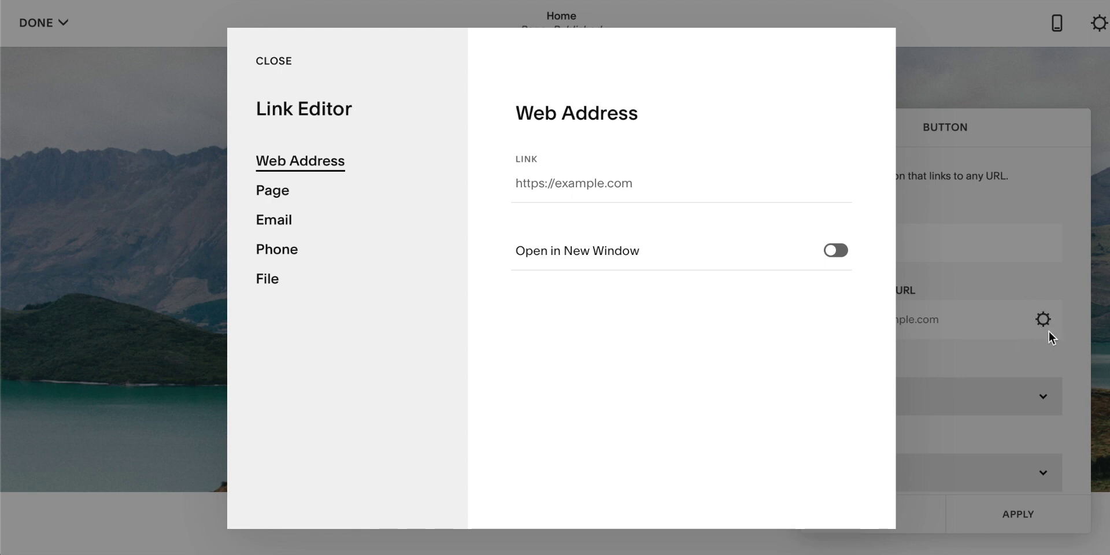
{"action": "left_click", "coordinate": [615, 185]}
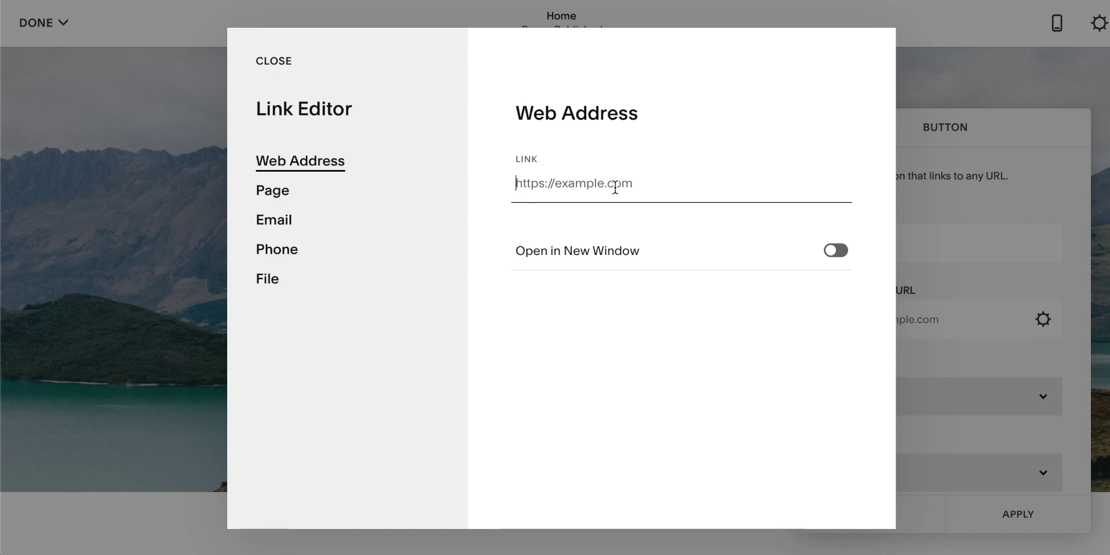
{"action": "left_click", "coordinate": [273, 197]}
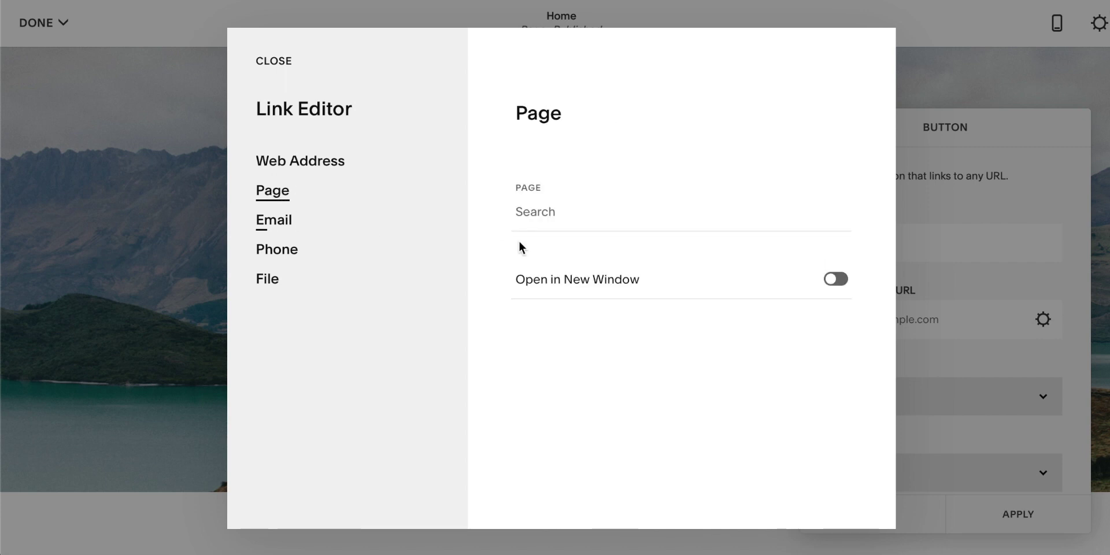
{"action": "left_click", "coordinate": [564, 215]}
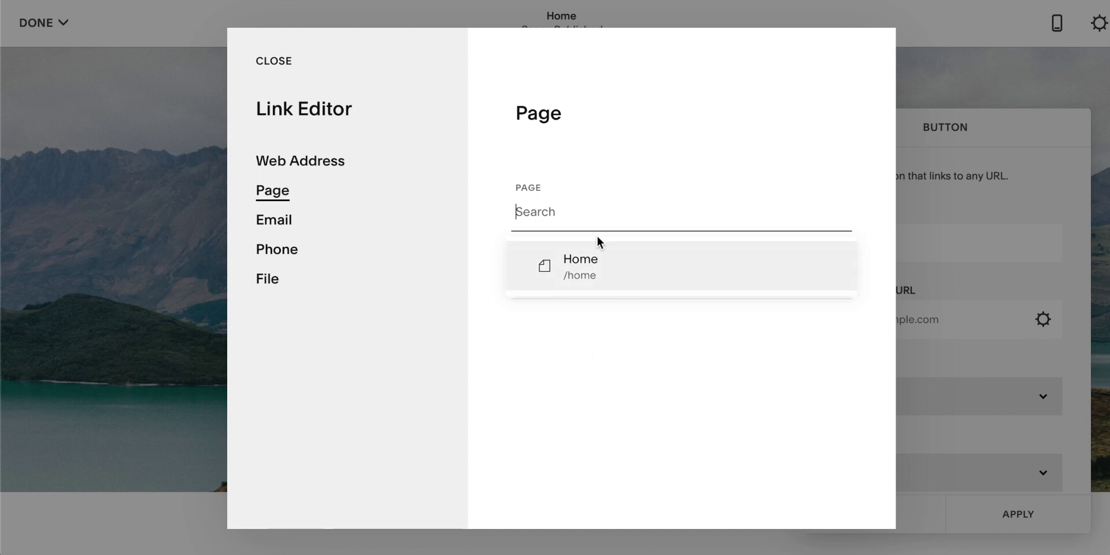
{"action": "left_click", "coordinate": [595, 266]}
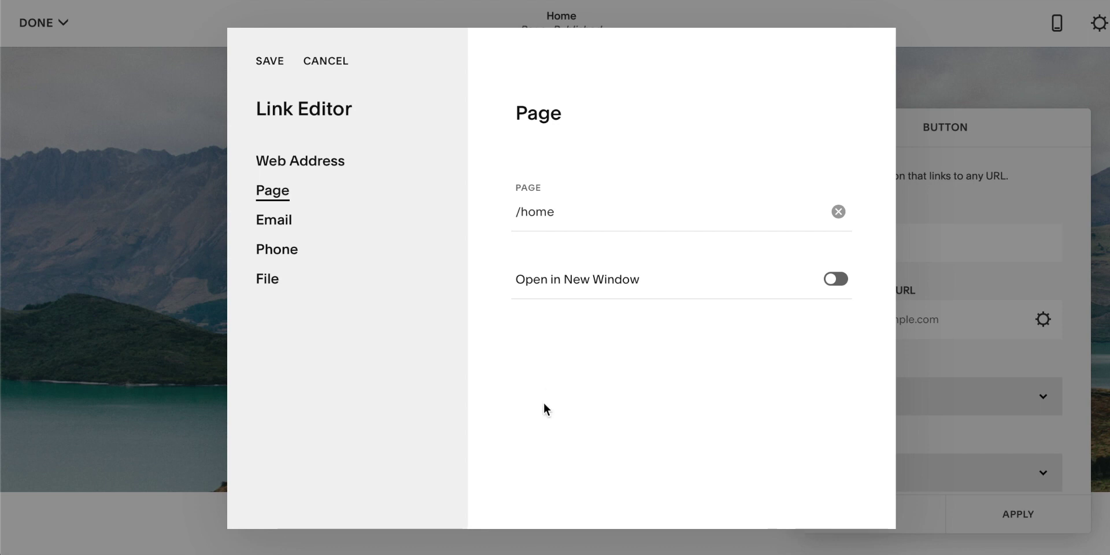
- Review the email and file link types, and return to the page link settings
{"action": "left_click", "coordinate": [274, 220]}
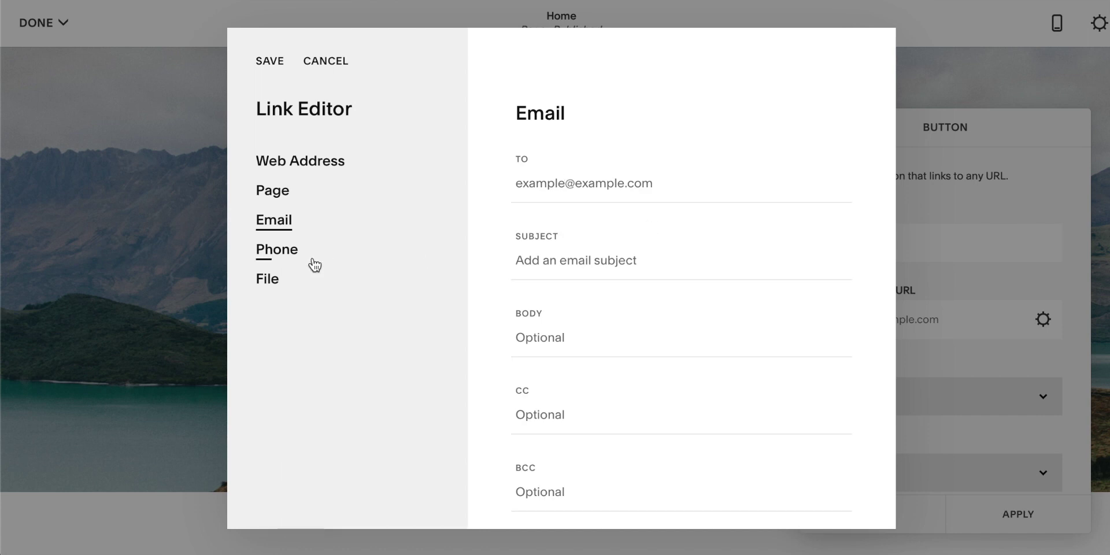
{"action": "left_click", "coordinate": [261, 280]}
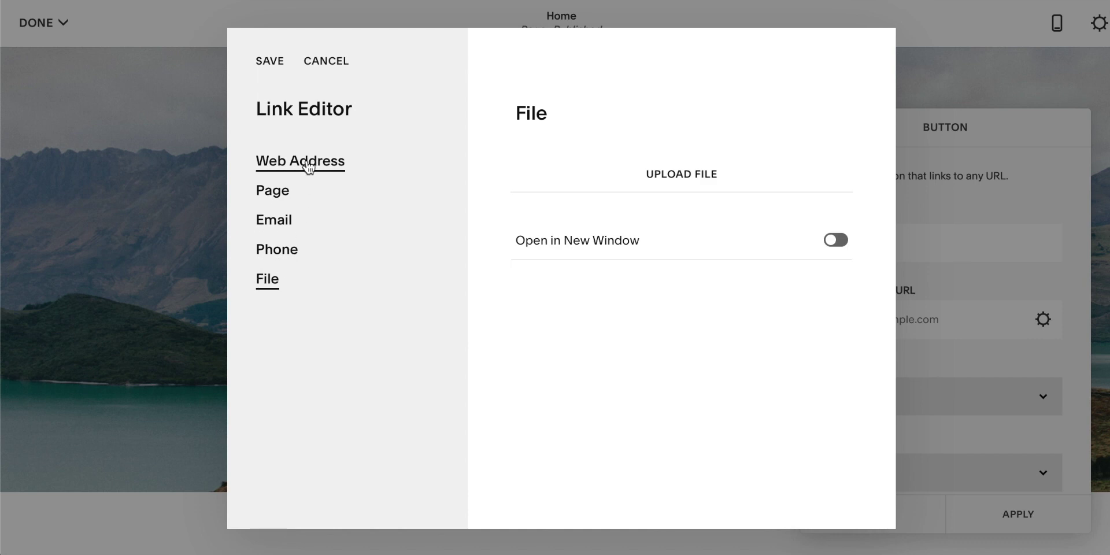
{"action": "left_click", "coordinate": [275, 191]}
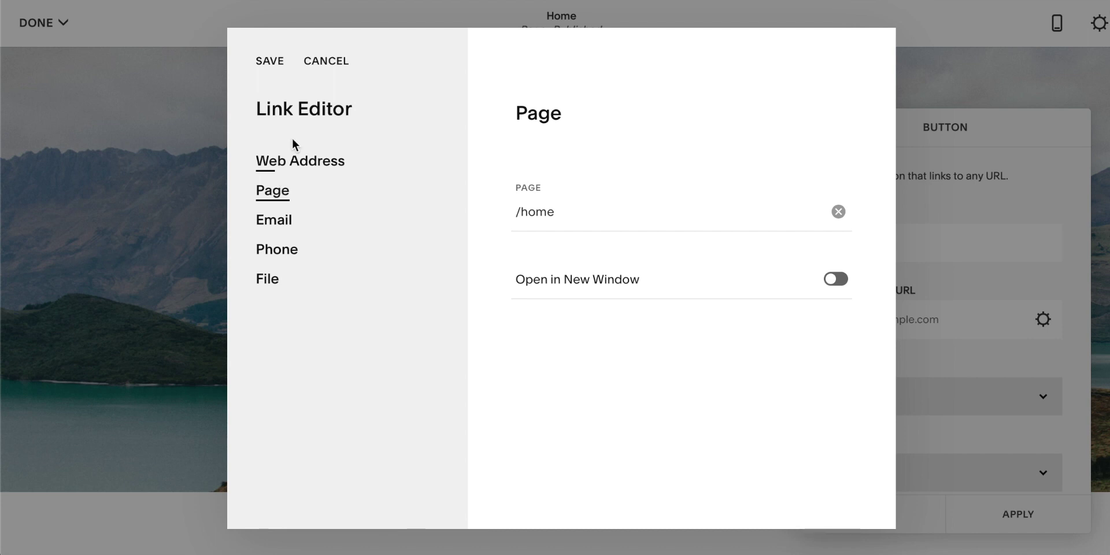
- Save the page link and apply the button's settings
{"action": "left_click", "coordinate": [270, 62]}
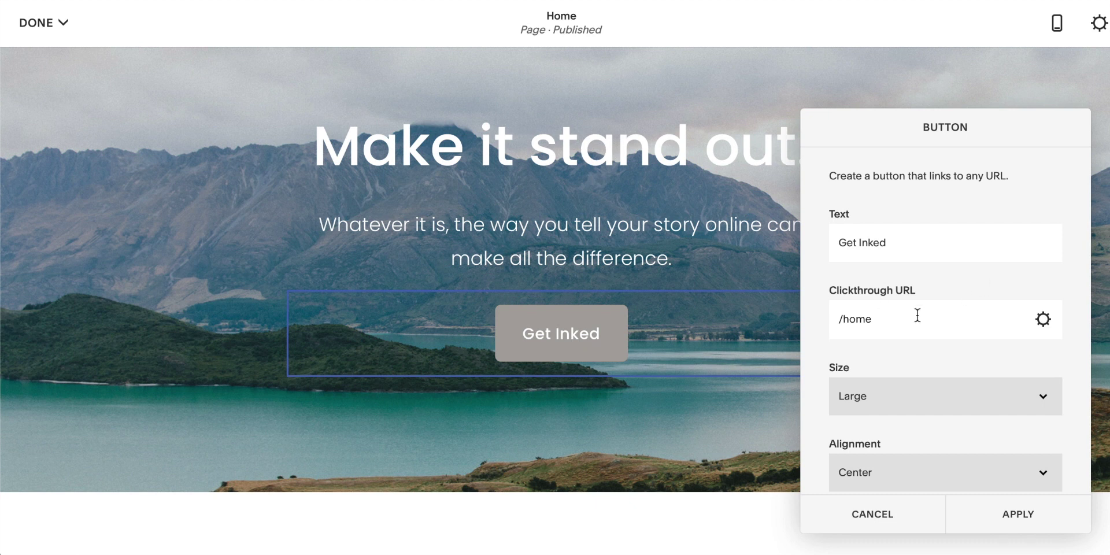
{"action": "scroll", "coordinate": [917, 315], "scroll_direction": "down", "scroll_amount": 1}
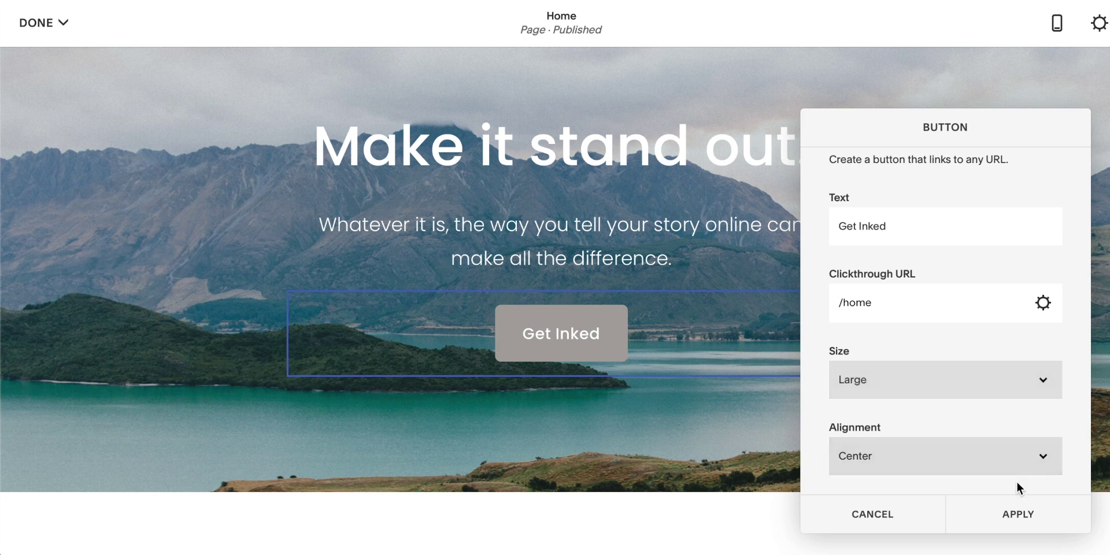
{"action": "left_click", "coordinate": [1017, 514]}
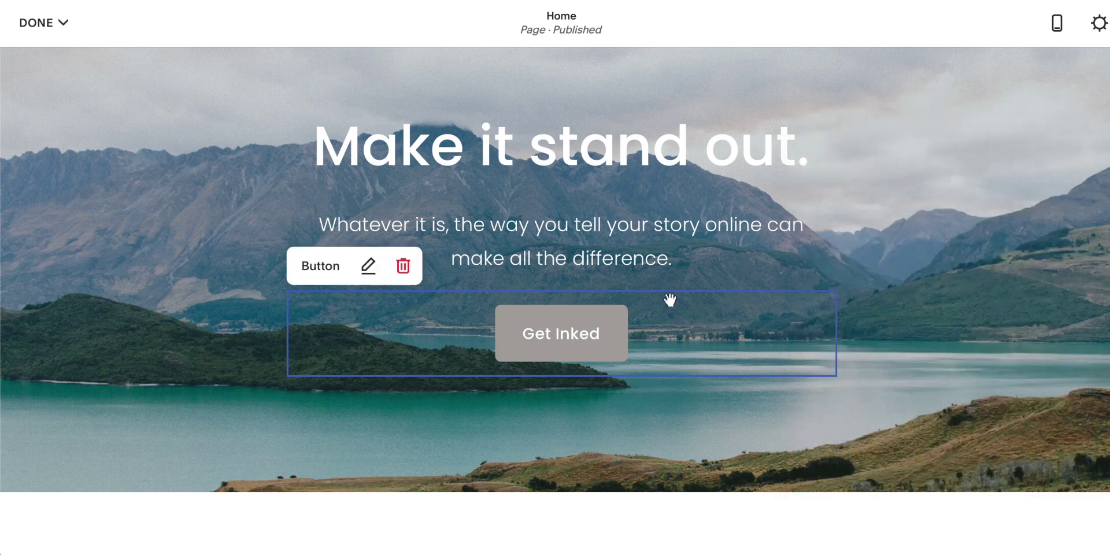
- Replace the background image of the "Make it stand out." section with the photo of a tattoo artist at work
{"action": "scroll", "coordinate": [429, 372], "scroll_direction": "up", "scroll_amount": 1}
{"action": "scroll", "coordinate": [691, 344], "scroll_direction": "up", "scroll_amount": 2}
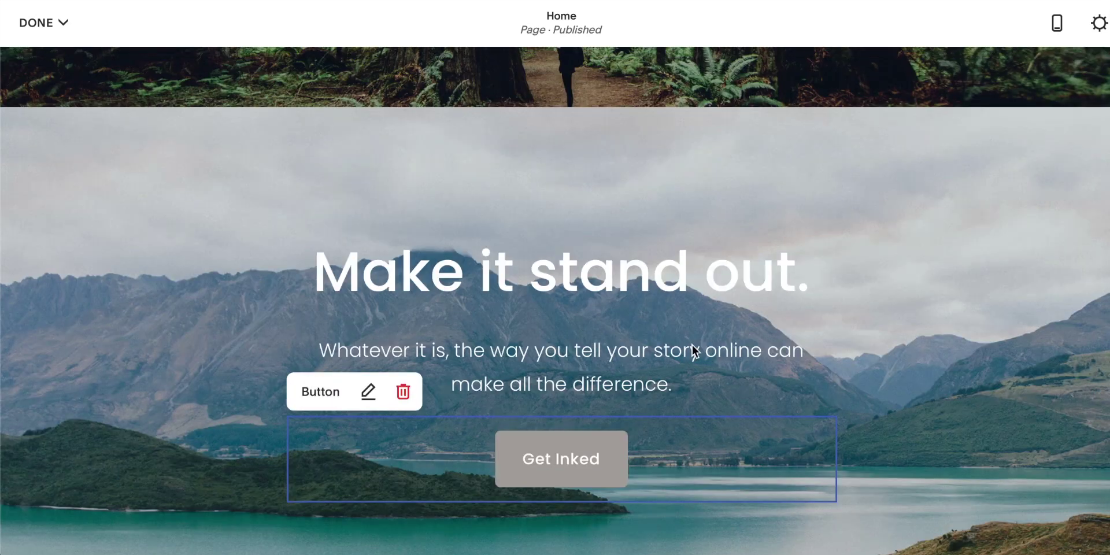
{"action": "left_click", "coordinate": [941, 272]}
{"action": "scroll", "coordinate": [847, 214], "scroll_direction": "down", "scroll_amount": 1}
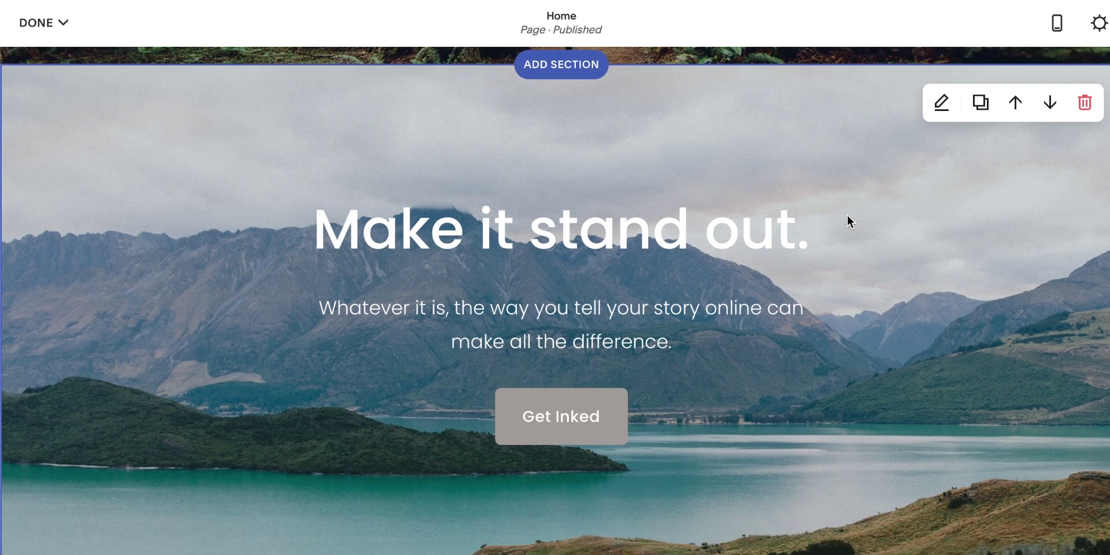
{"action": "left_click", "coordinate": [940, 113]}
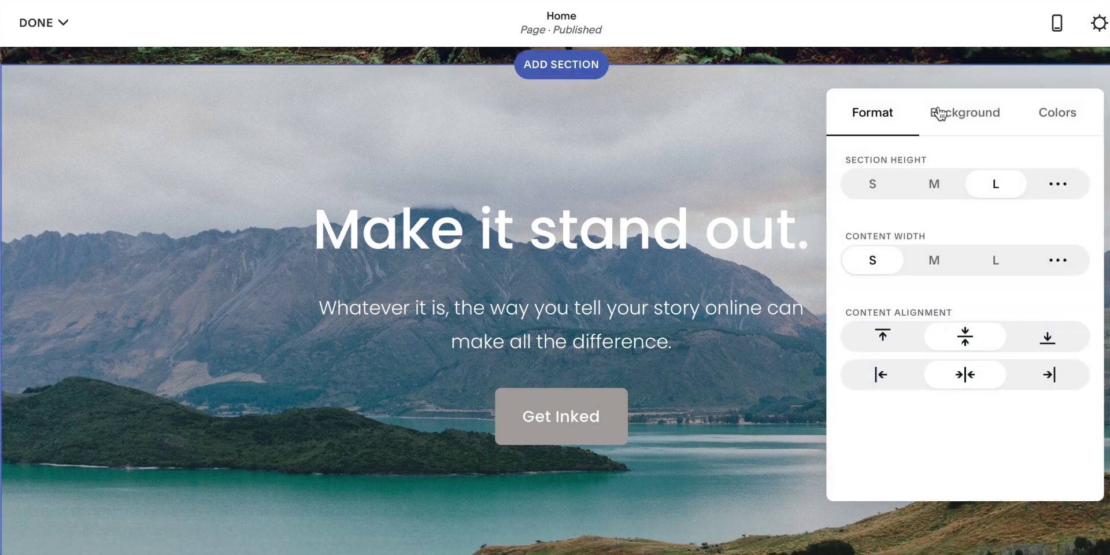
{"action": "left_click", "coordinate": [936, 110]}
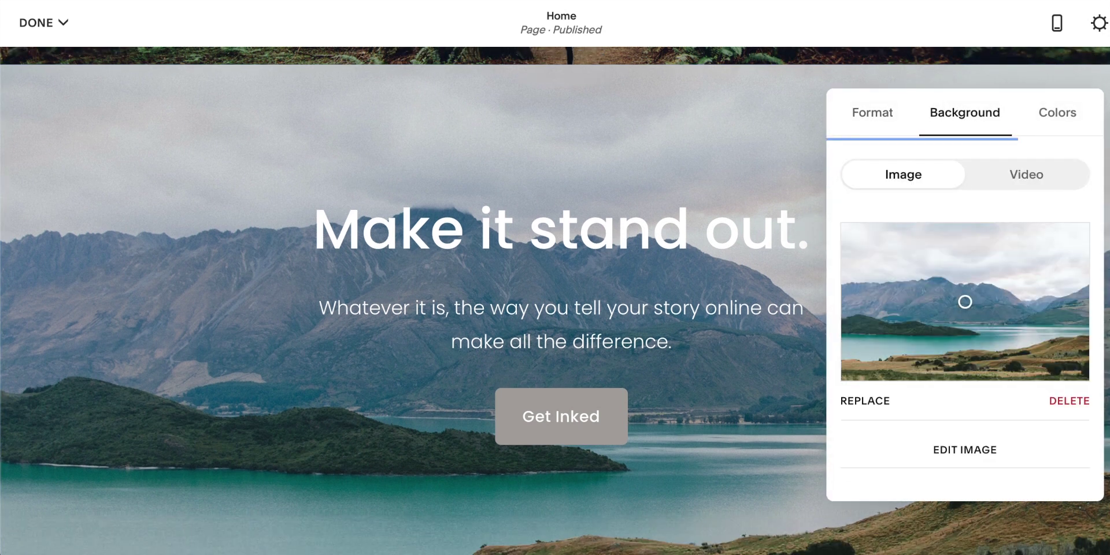
{"action": "left_click", "coordinate": [864, 401]}
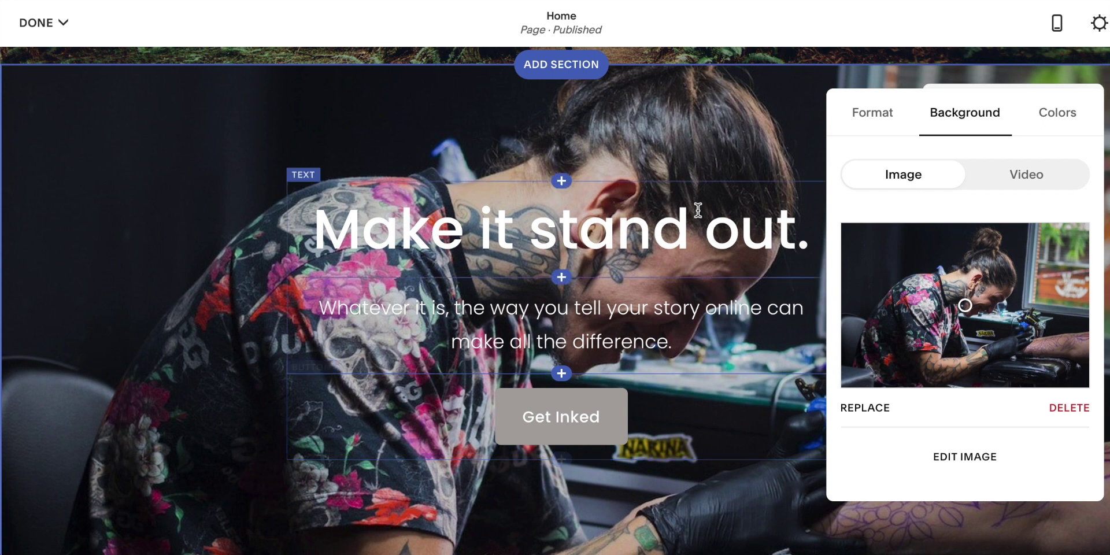
{"action": "left_click", "coordinate": [702, 179]}
- Open the site header for editing and show its Elements settings
{"action": "scroll", "coordinate": [545, 226], "scroll_direction": "down", "scroll_amount": 1}
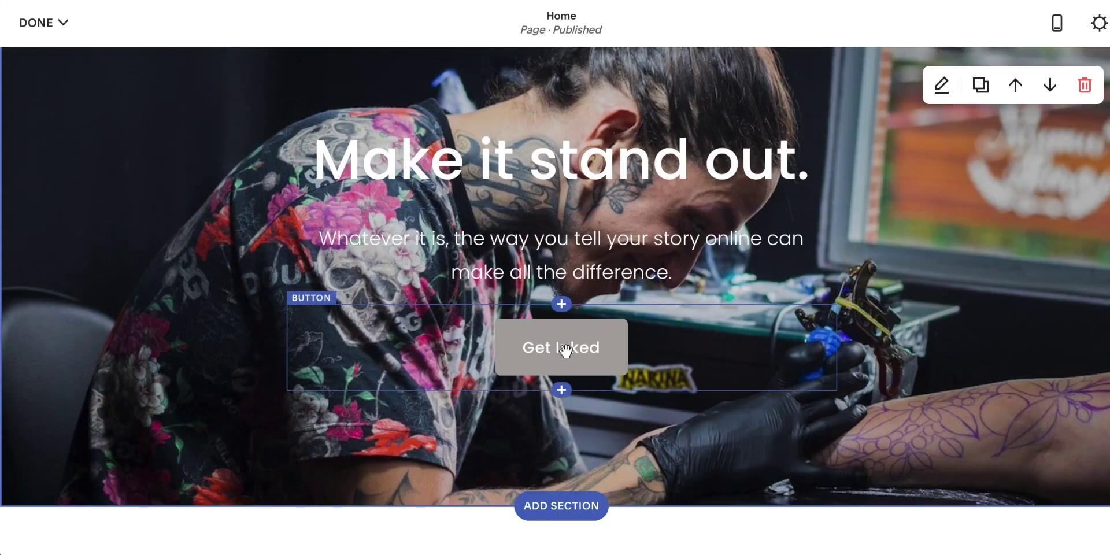
{"action": "scroll", "coordinate": [565, 350], "scroll_direction": "up", "scroll_amount": 1}
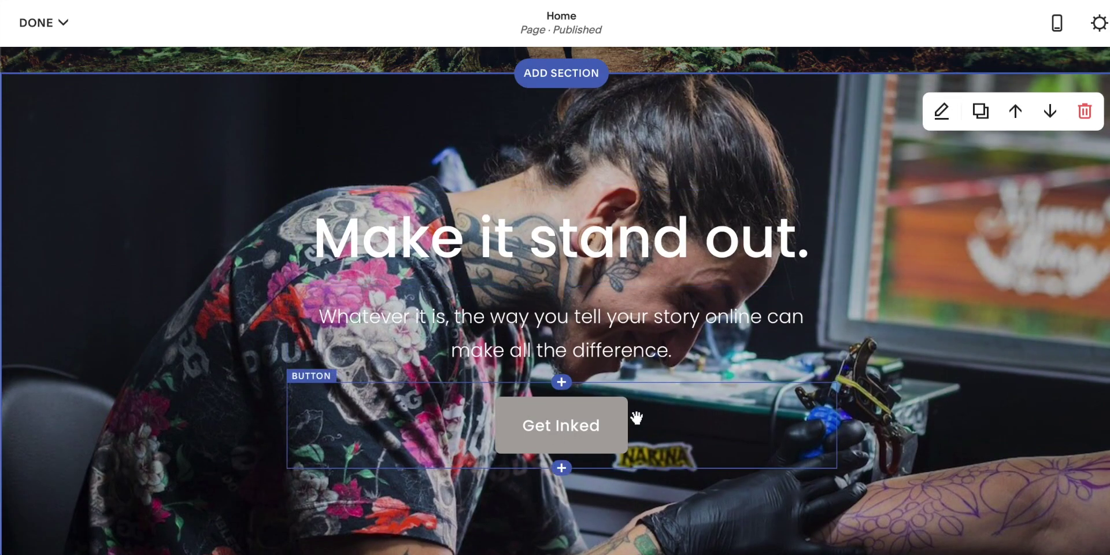
{"action": "scroll", "coordinate": [637, 417], "scroll_direction": "down", "scroll_amount": 1}
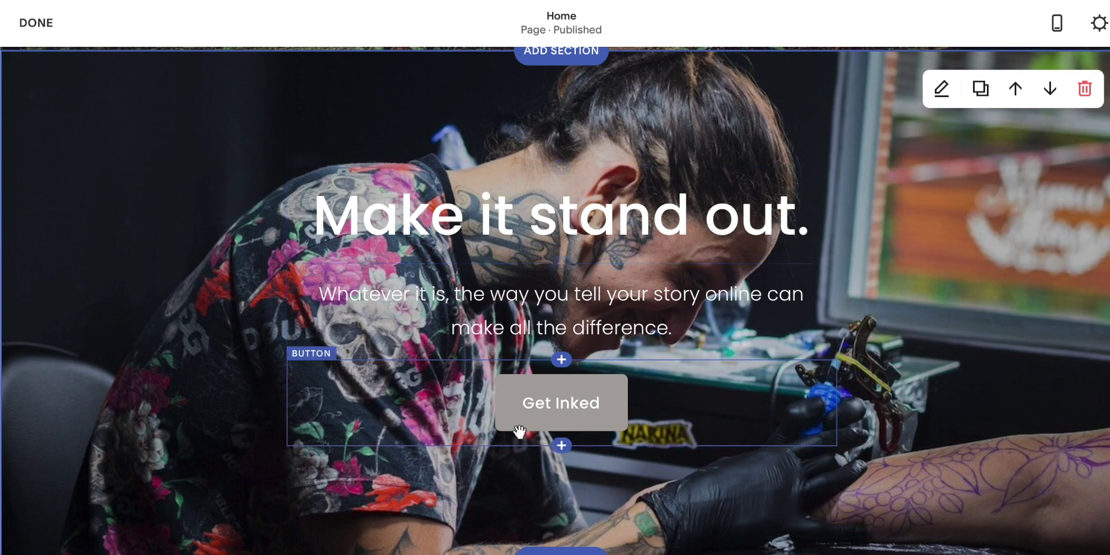
{"action": "scroll", "coordinate": [816, 426], "scroll_direction": "up", "scroll_amount": 6}
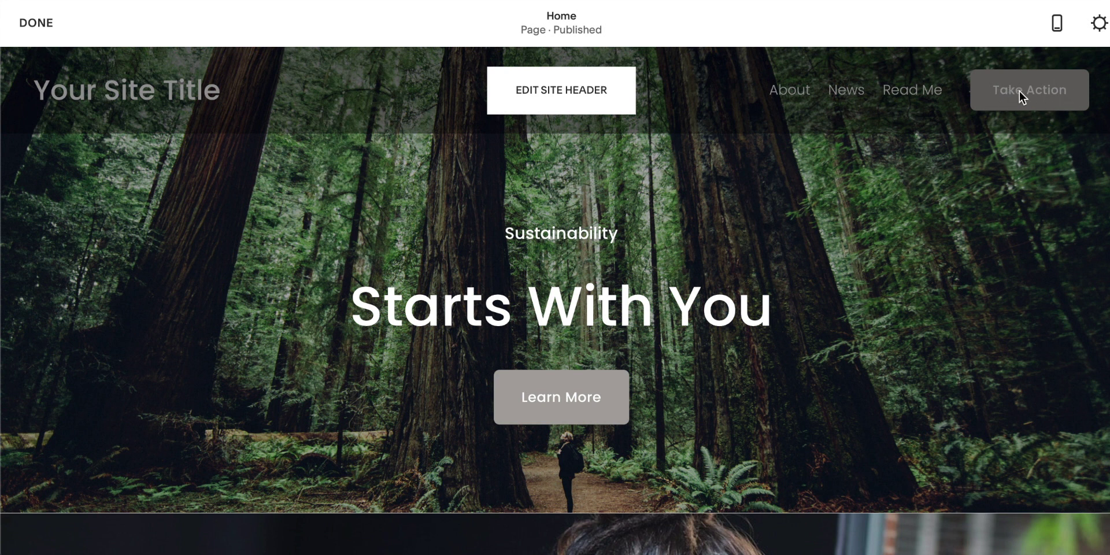
{"action": "left_click", "coordinate": [553, 96]}
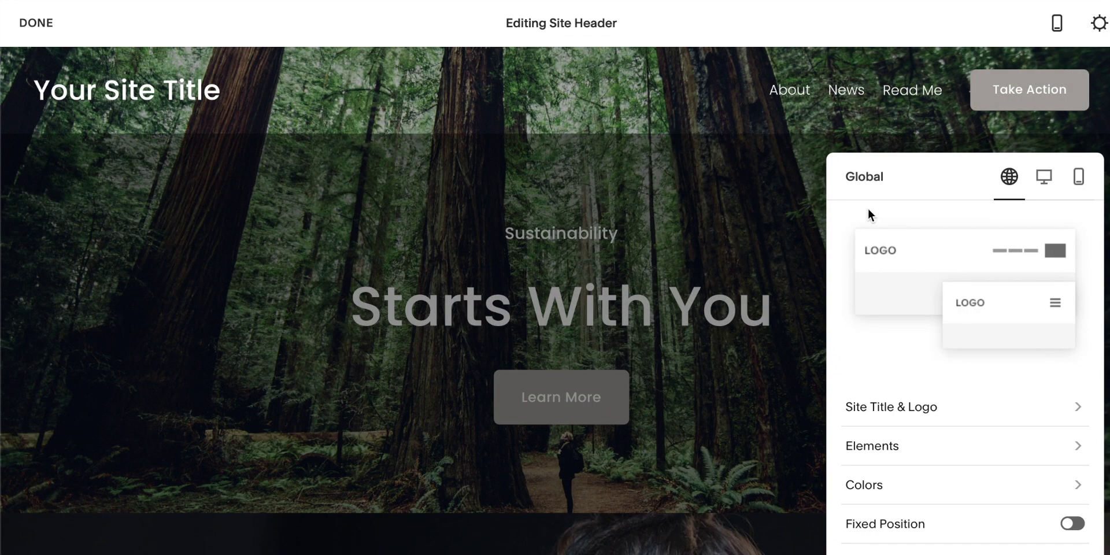
{"action": "scroll", "coordinate": [877, 213], "scroll_direction": "down", "scroll_amount": 1}
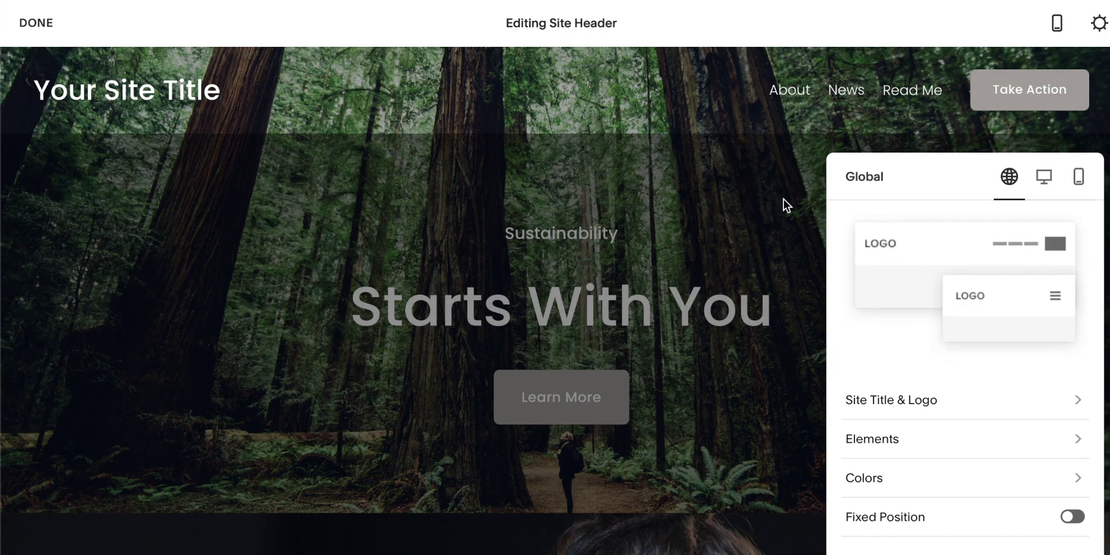
{"action": "left_click", "coordinate": [871, 440]}
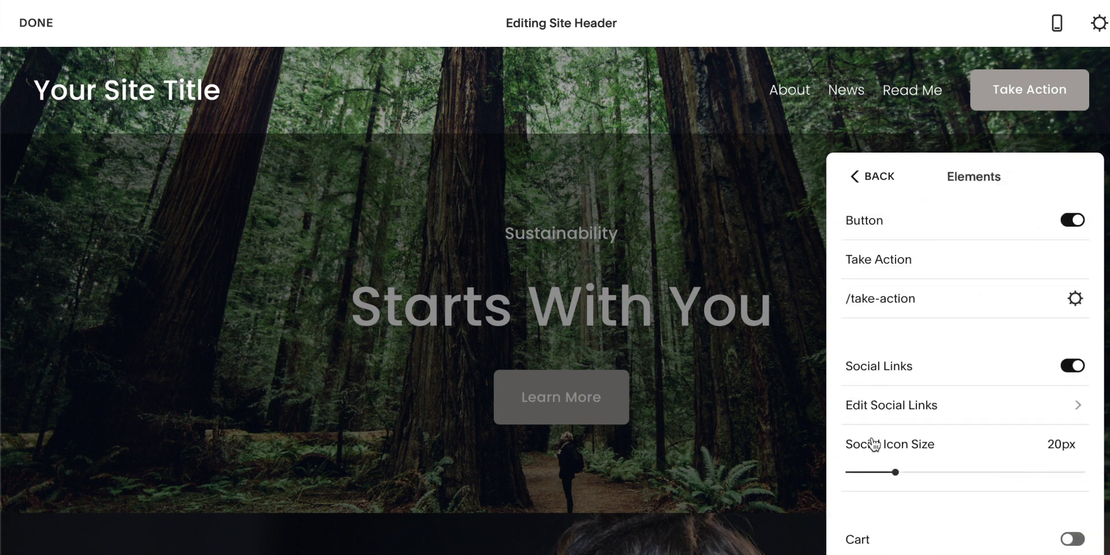
- Enter "Get Inked" as the text of the site header's button
{"action": "left_click", "coordinate": [886, 254]}
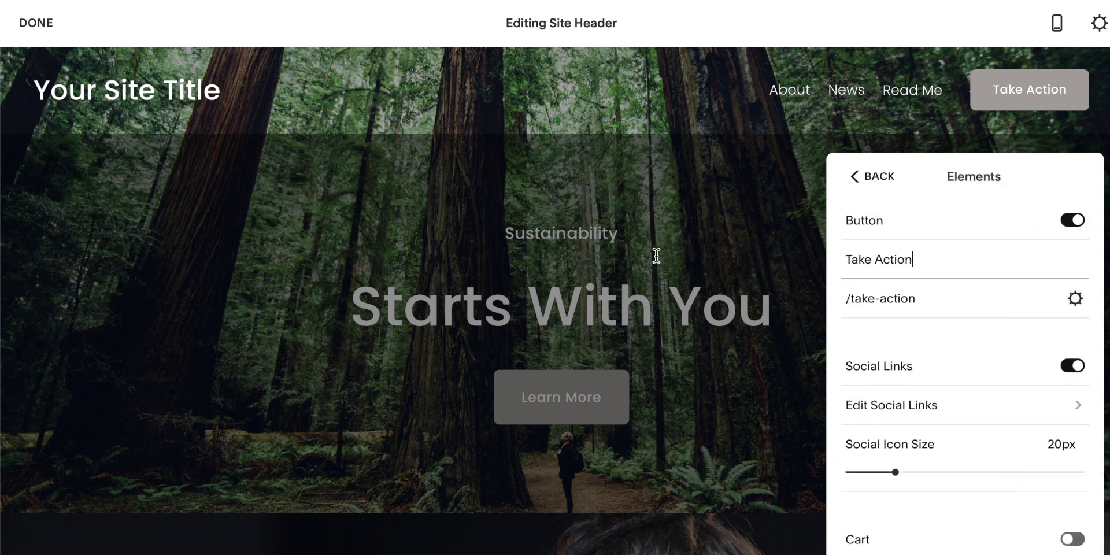
{"action": "key", "text": "ctrl+a"}
{"action": "type", "text": "Get"}
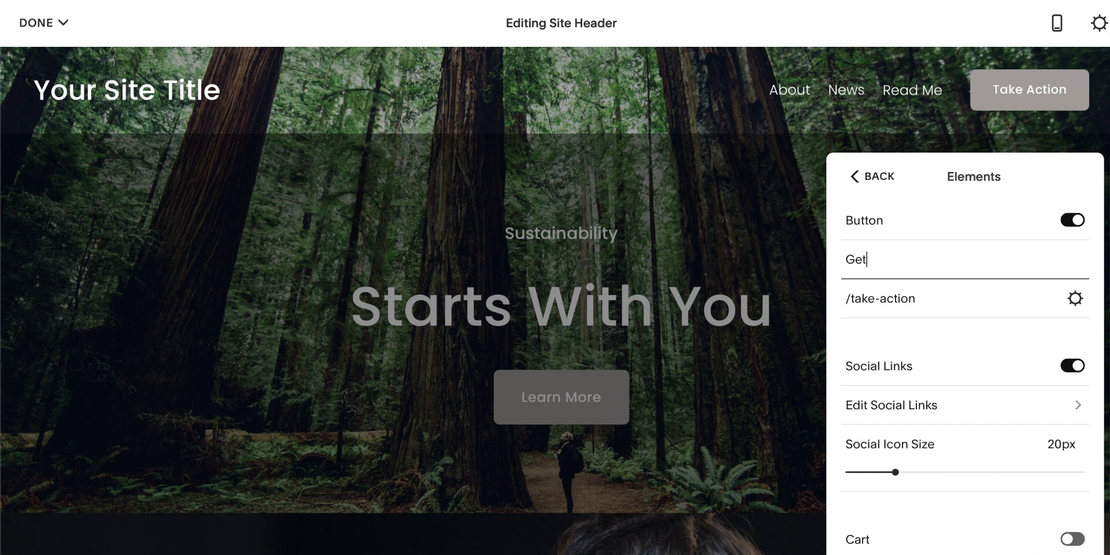
{"action": "type", "text": " Inked"}
- Replace the header button's text with "Free Trial" and finish editing the site header
{"action": "key", "text": "ctrl+a"}
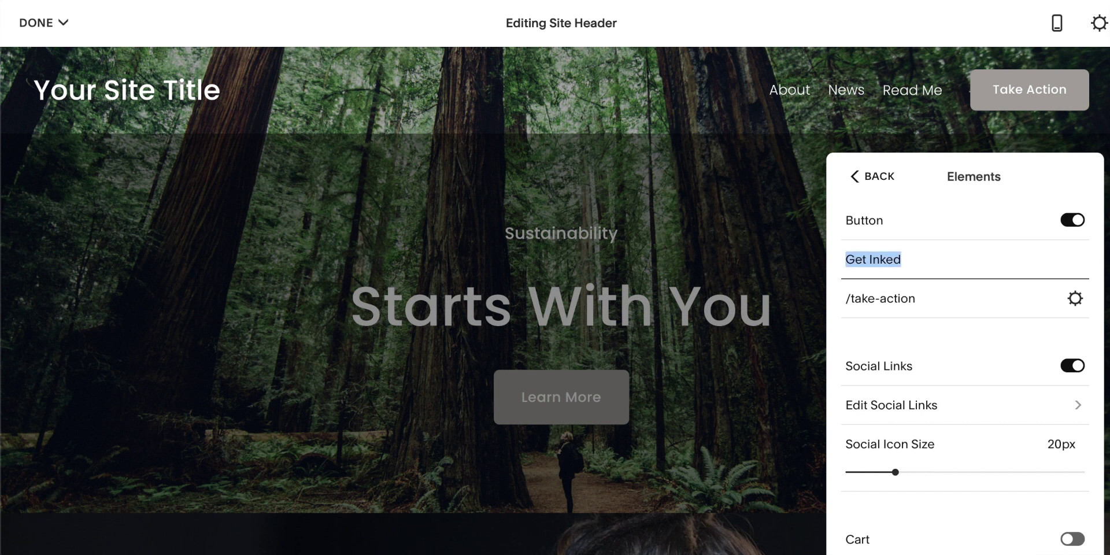
{"action": "type", "text": "Free Trial"}
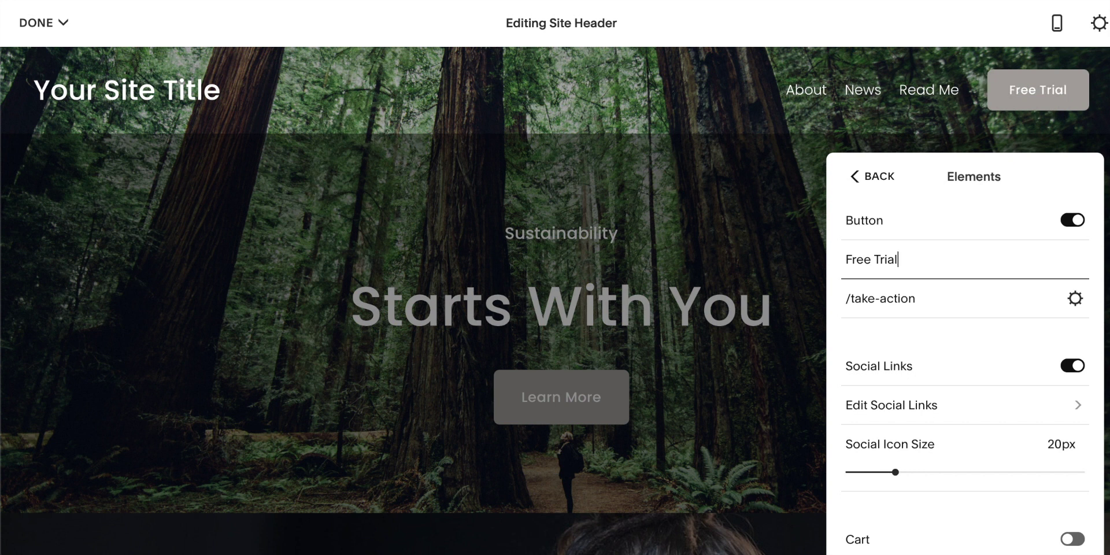
{"action": "key", "text": "Return"}
{"action": "left_click", "coordinate": [934, 295]}
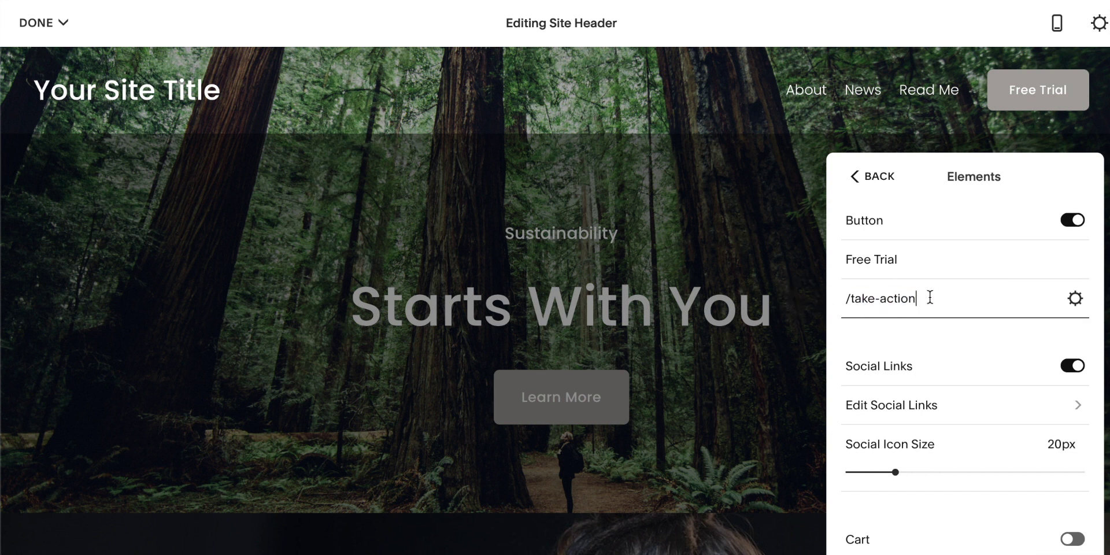
{"action": "left_click", "coordinate": [875, 179]}
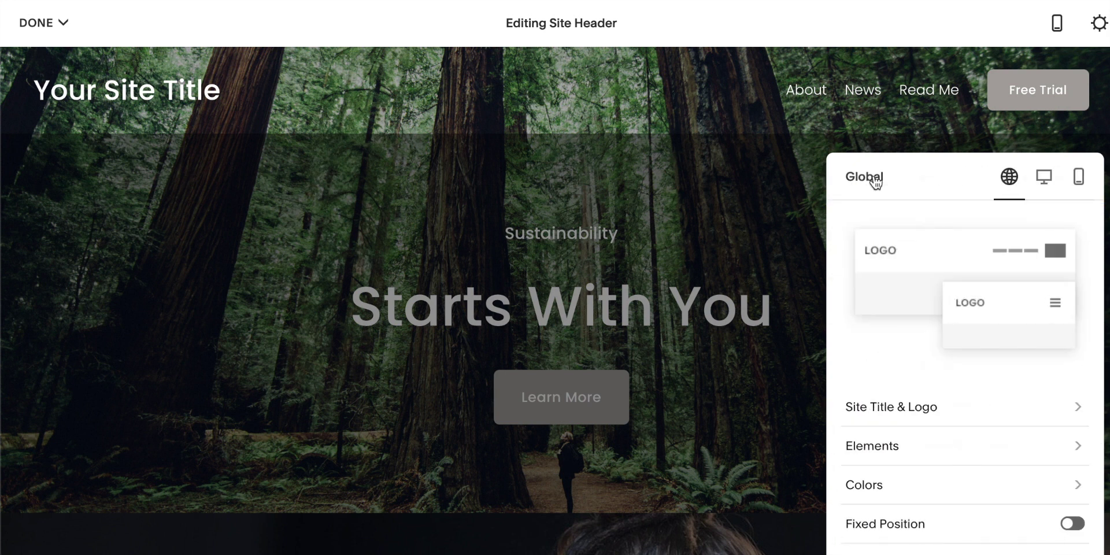
{"action": "left_click", "coordinate": [731, 159]}
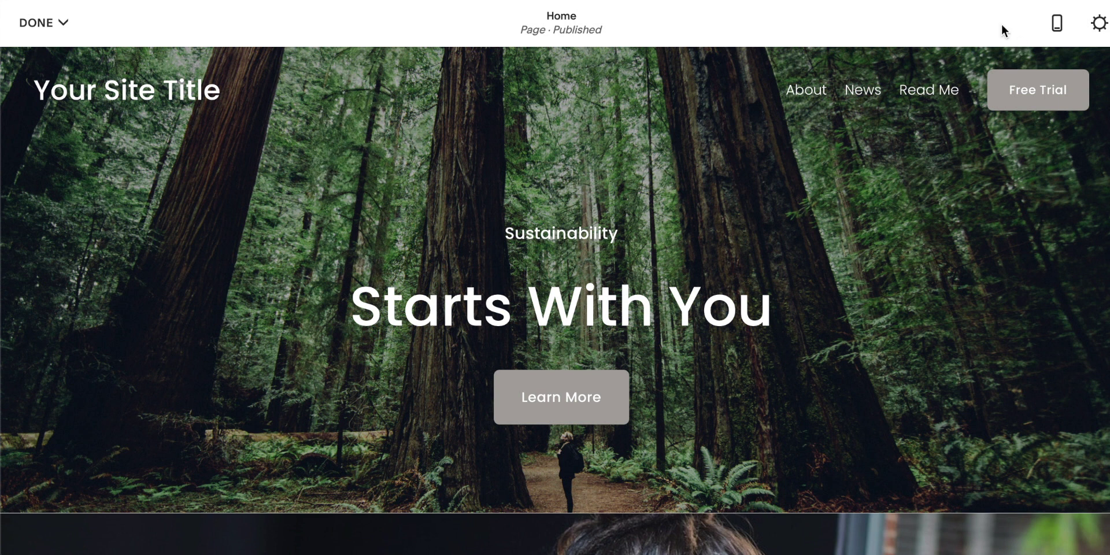
- Preview the Home page in the mobile view, and return to the desktop view
{"action": "left_click", "coordinate": [1056, 23]}
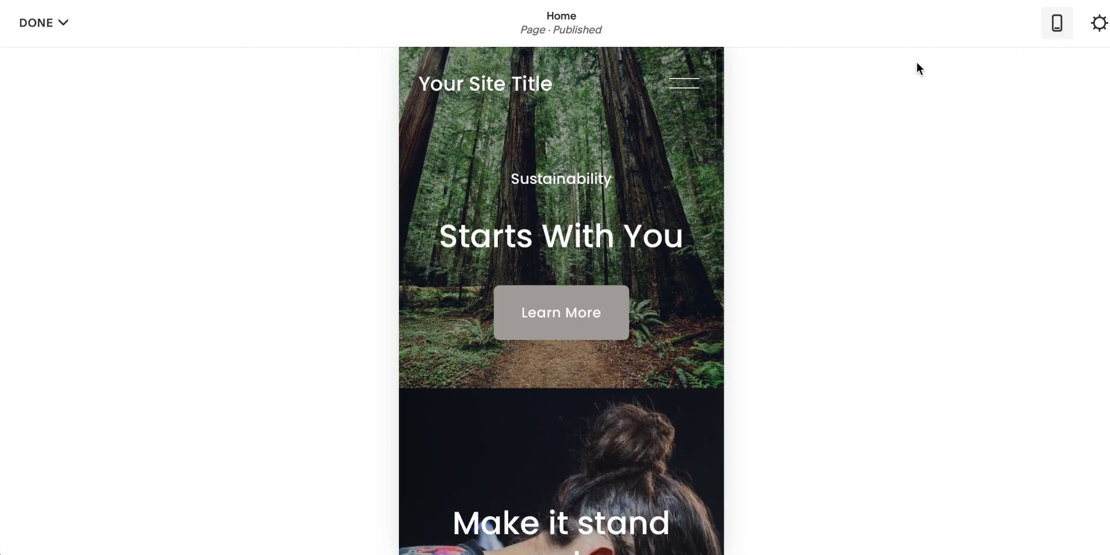
{"action": "mouse_move", "coordinate": [614, 62]}
{"action": "mouse_move", "coordinate": [582, 82]}
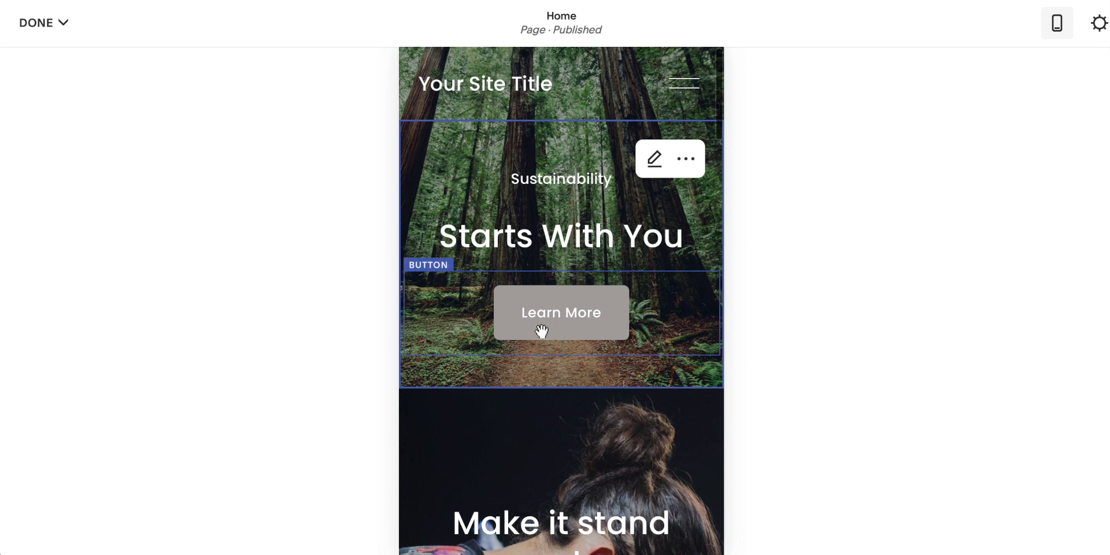
{"action": "scroll", "coordinate": [597, 298], "scroll_direction": "down", "scroll_amount": 3}
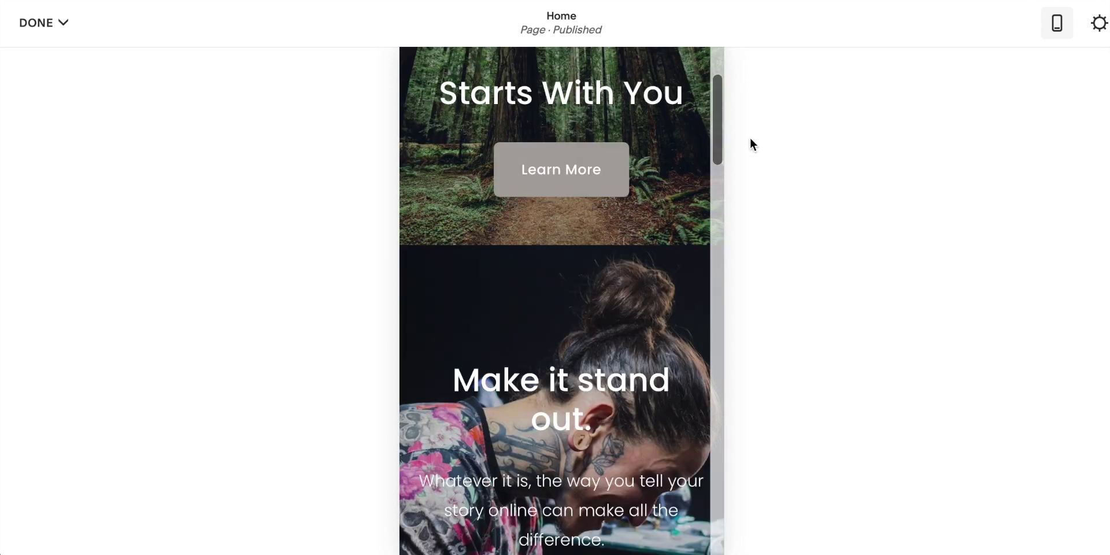
{"action": "left_click", "coordinate": [1055, 24]}
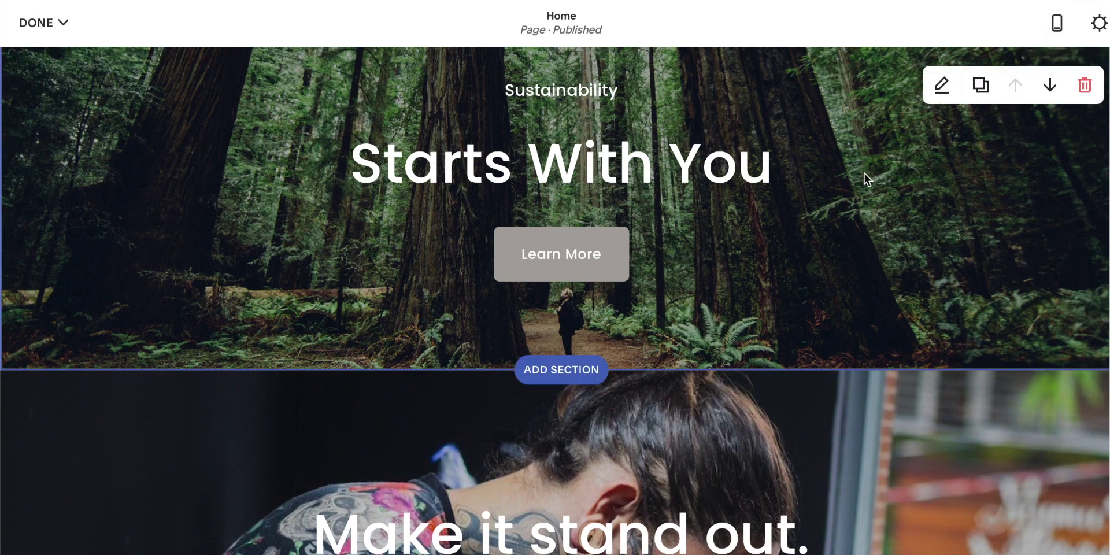
- Add a blank section between the "Starts With You" and "Make it stand out." sections
{"action": "scroll", "coordinate": [858, 180], "scroll_direction": "down", "scroll_amount": 2}
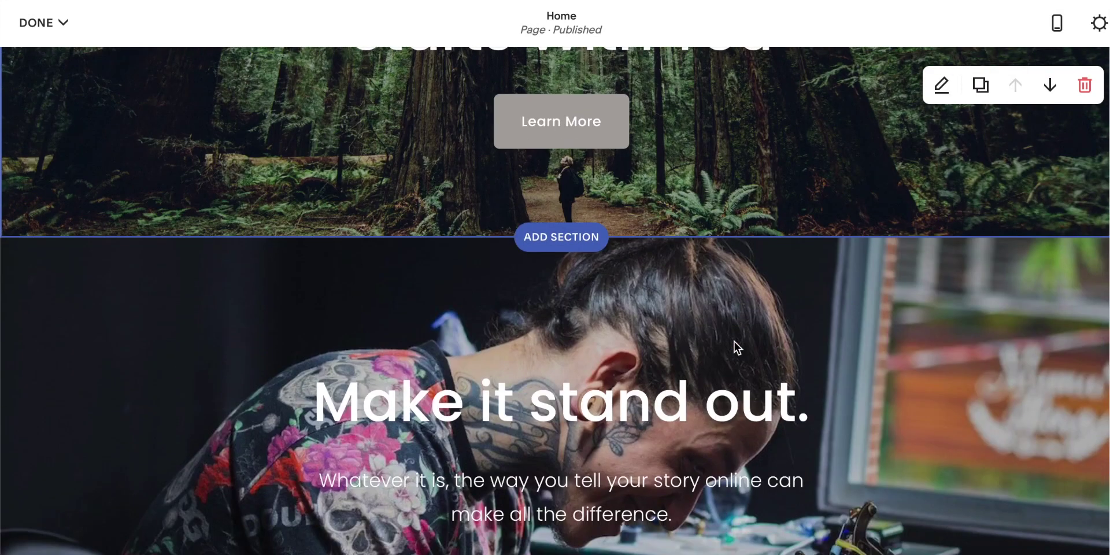
{"action": "left_click", "coordinate": [572, 238]}
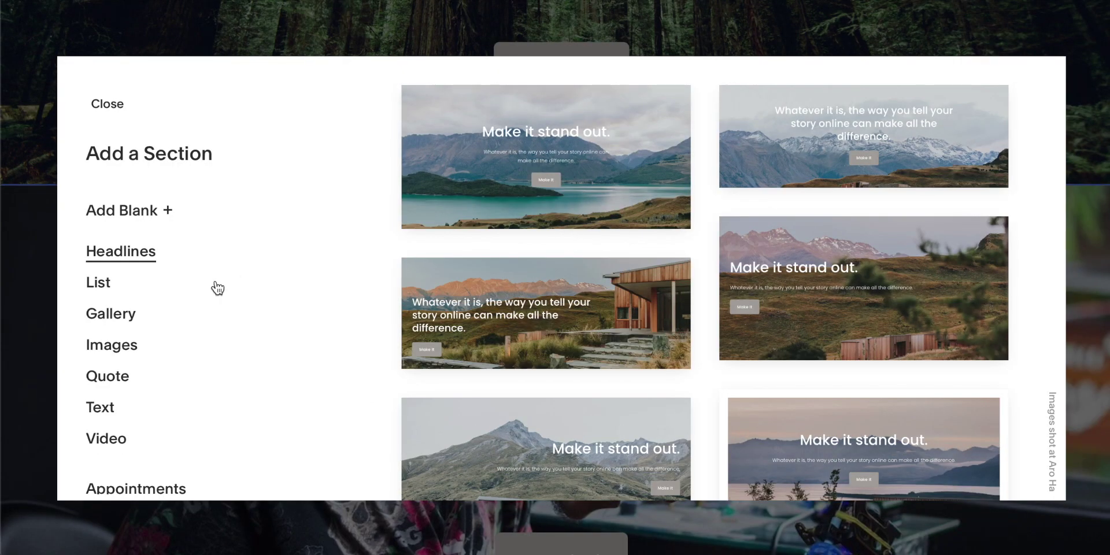
{"action": "left_click", "coordinate": [141, 213]}
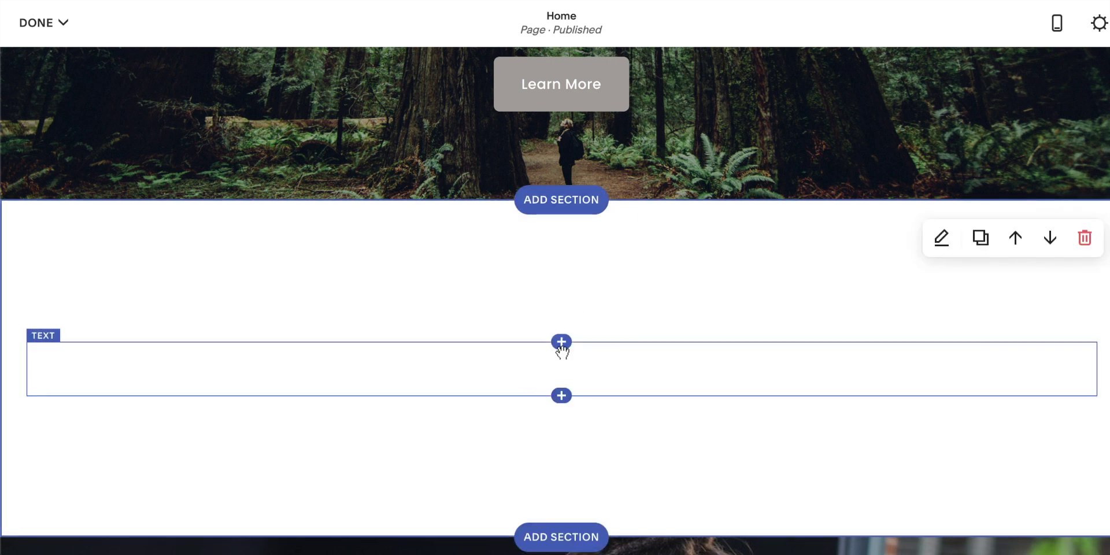
- Add a button block to the blank section, keep the text "Learn more" without a clickthrough link, and apply it
{"action": "left_click", "coordinate": [561, 349]}
{"action": "left_click", "coordinate": [561, 341]}
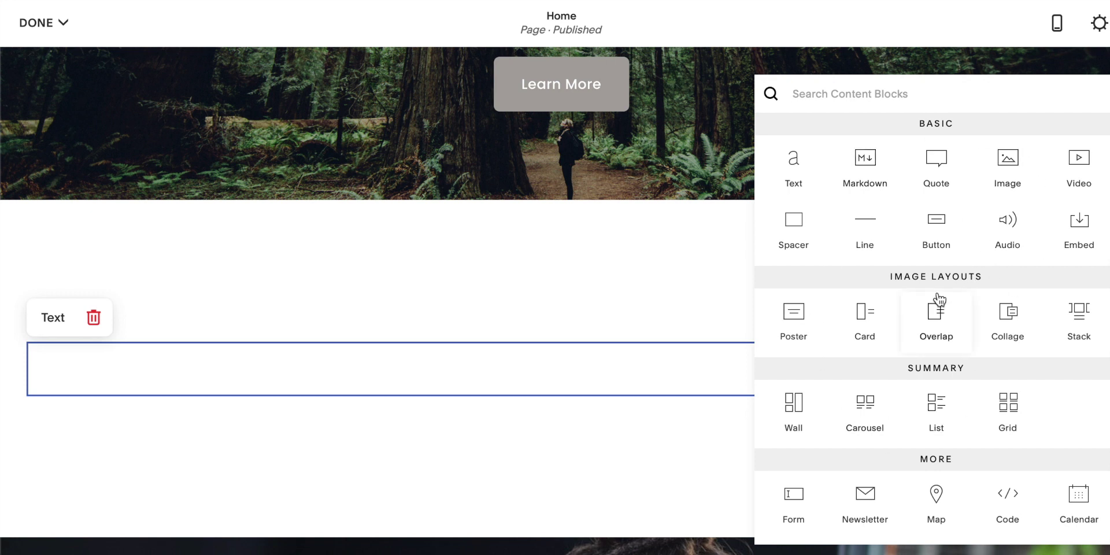
{"action": "left_click", "coordinate": [939, 221]}
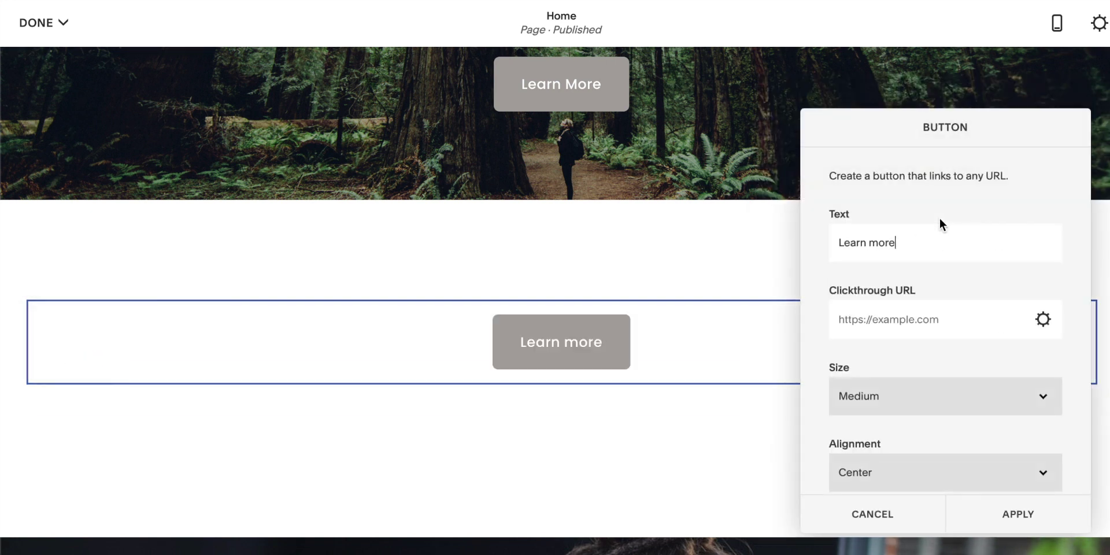
{"action": "left_click_drag", "start_coordinate": [917, 247], "coordinate": [694, 245]}
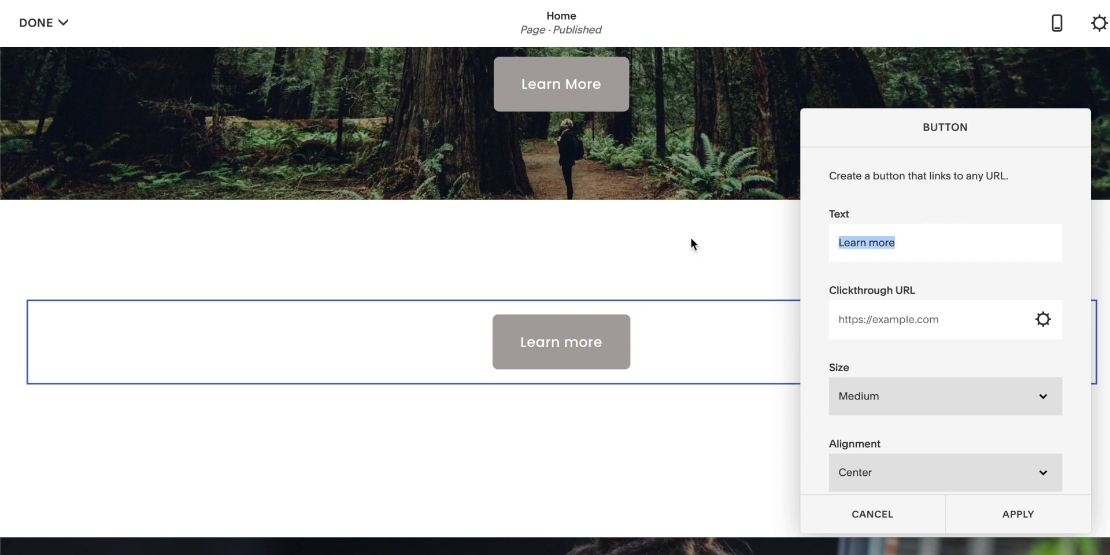
{"action": "scroll", "coordinate": [949, 327], "scroll_direction": "down", "scroll_amount": 1}
{"action": "left_click", "coordinate": [942, 310]}
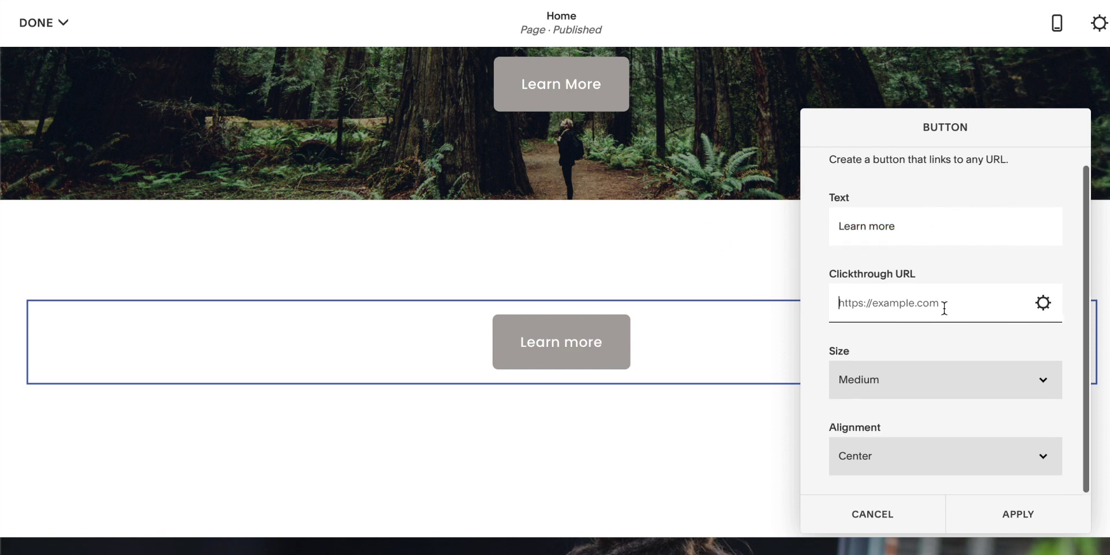
{"action": "left_click", "coordinate": [1018, 514]}
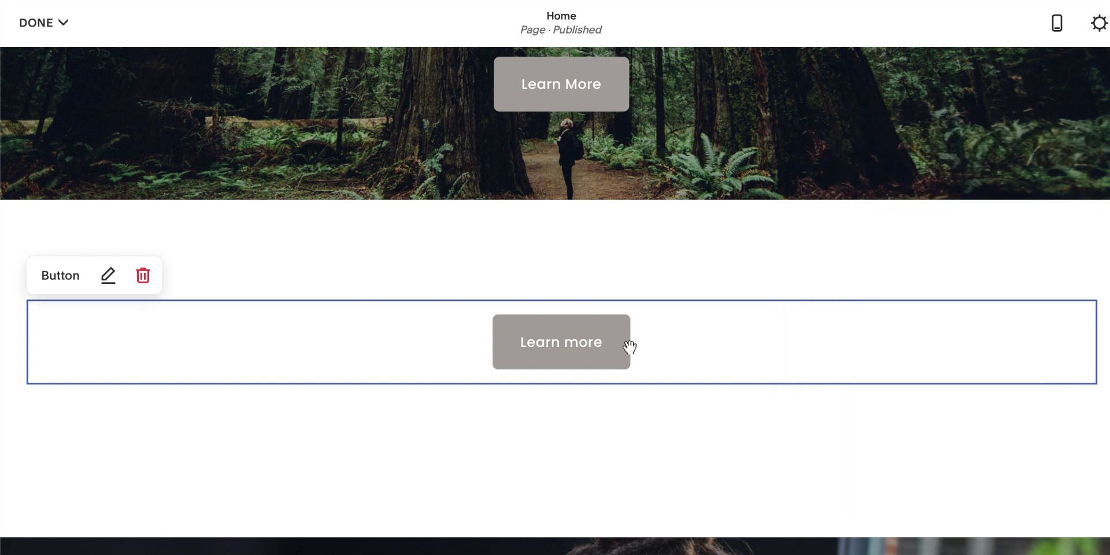
- Add a centred "Subscribe to our newsletter." section from the Newsletter layouts directly below the "Starts With You" section
{"action": "scroll", "coordinate": [630, 344], "scroll_direction": "up", "scroll_amount": 3}
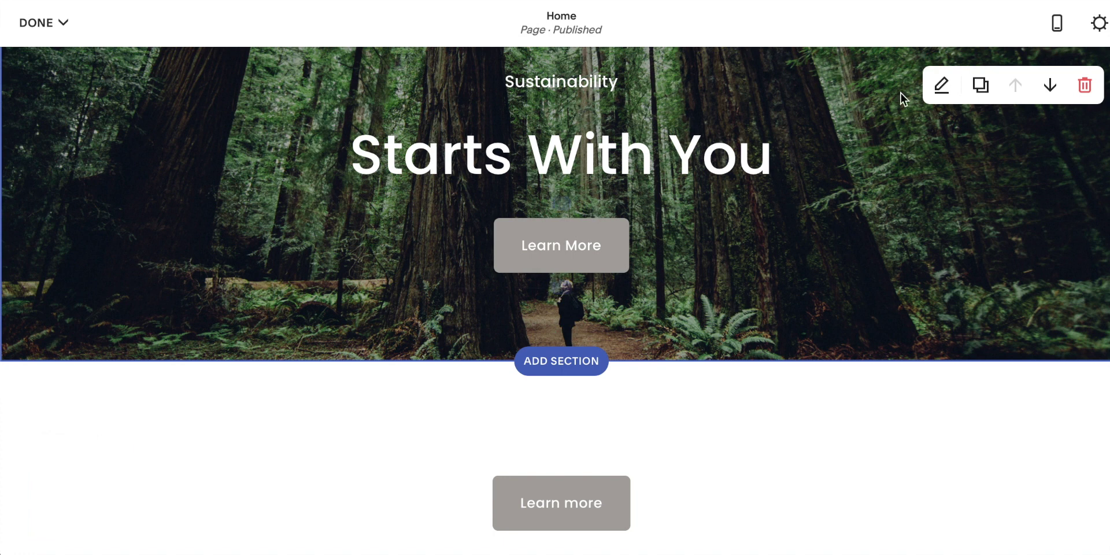
{"action": "left_click", "coordinate": [556, 364]}
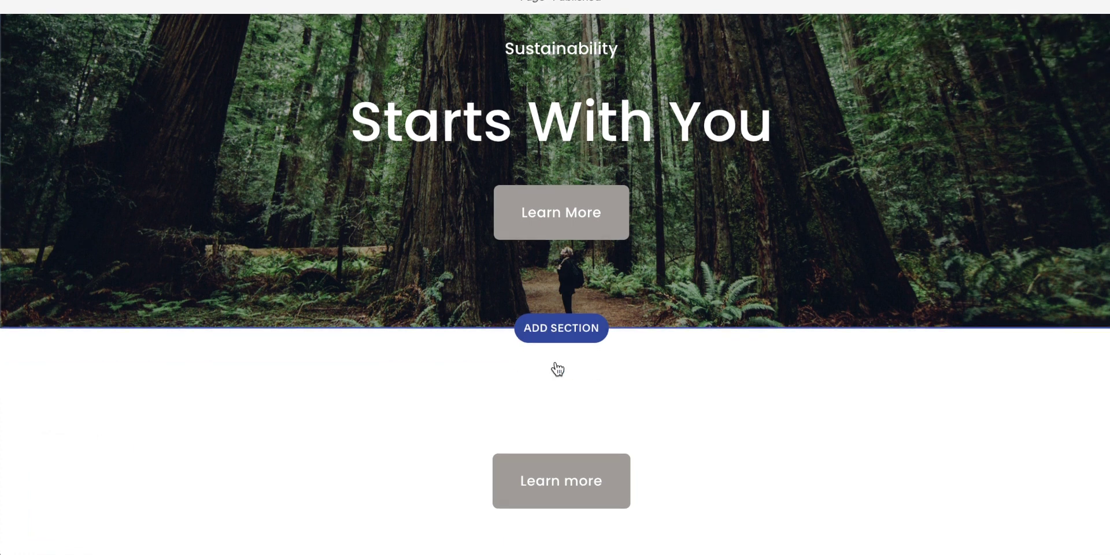
{"action": "scroll", "coordinate": [265, 330], "scroll_direction": "down", "scroll_amount": 5}
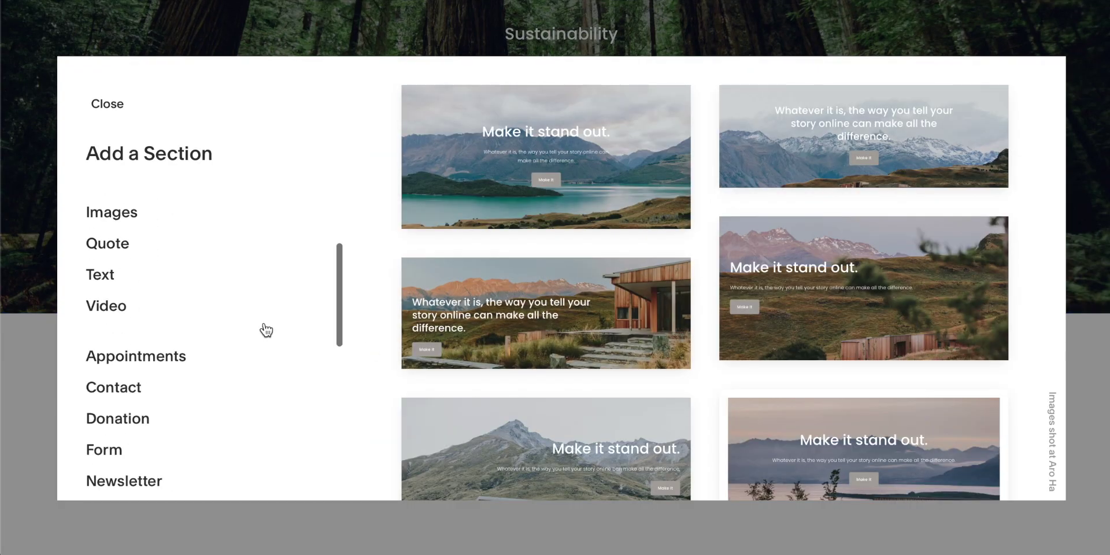
{"action": "left_click", "coordinate": [126, 312]}
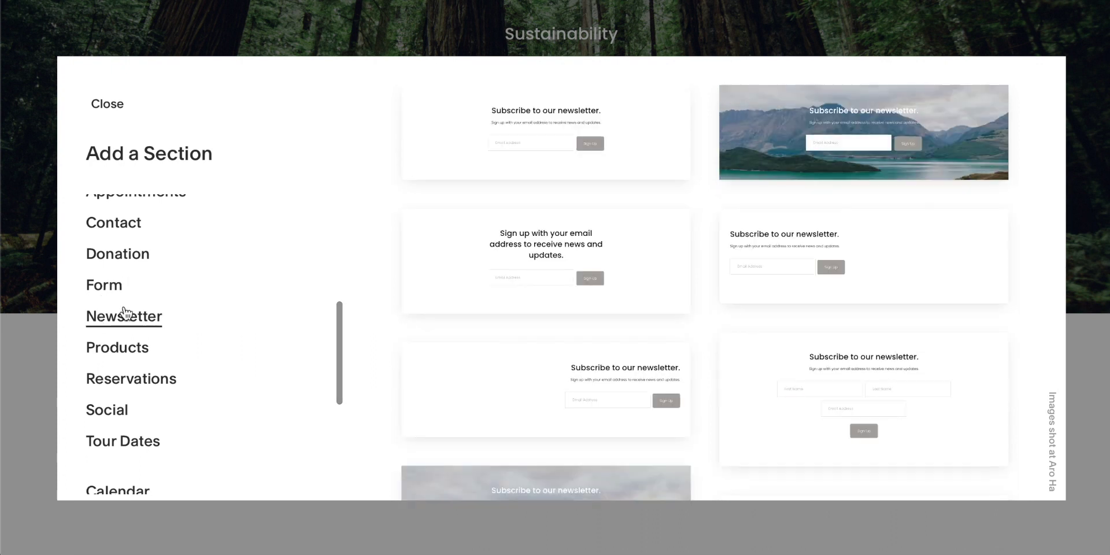
{"action": "left_click", "coordinate": [545, 145]}
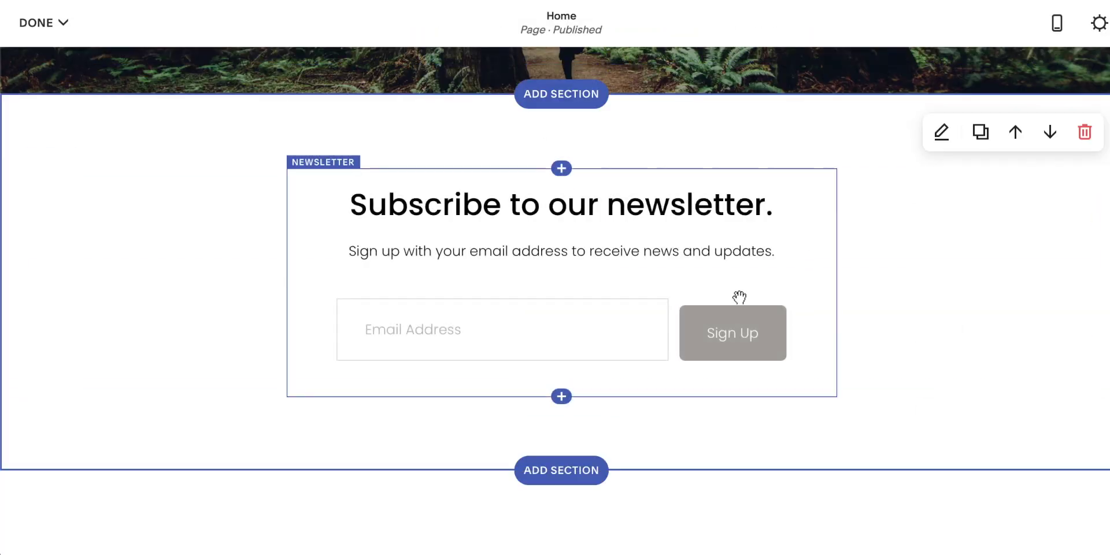
- Replace the newsletter block's title with "SUB!!", try to apply it, and dismiss the storage notice
{"action": "left_click", "coordinate": [547, 208]}
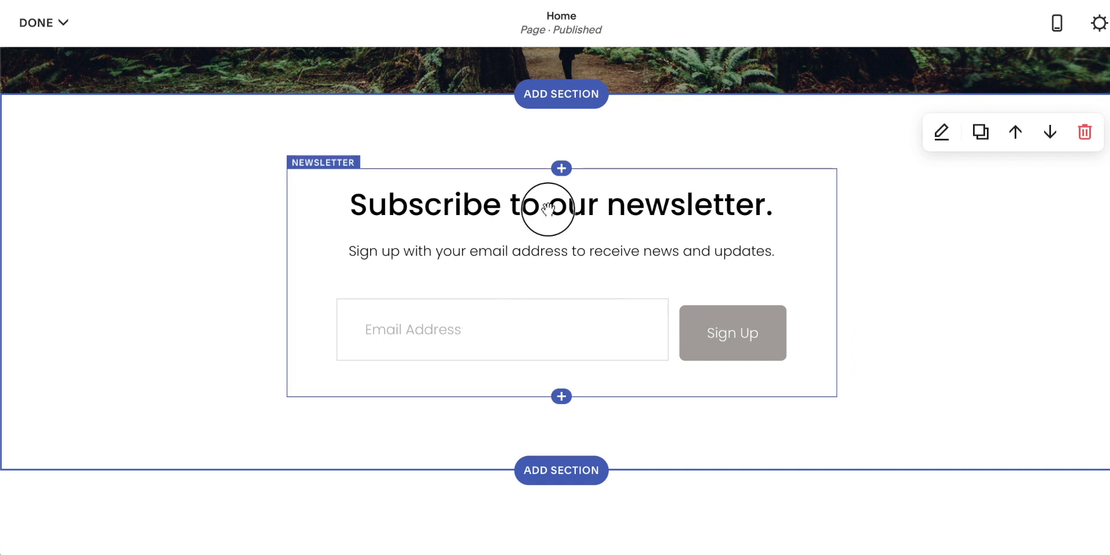
{"action": "left_click", "coordinate": [573, 202]}
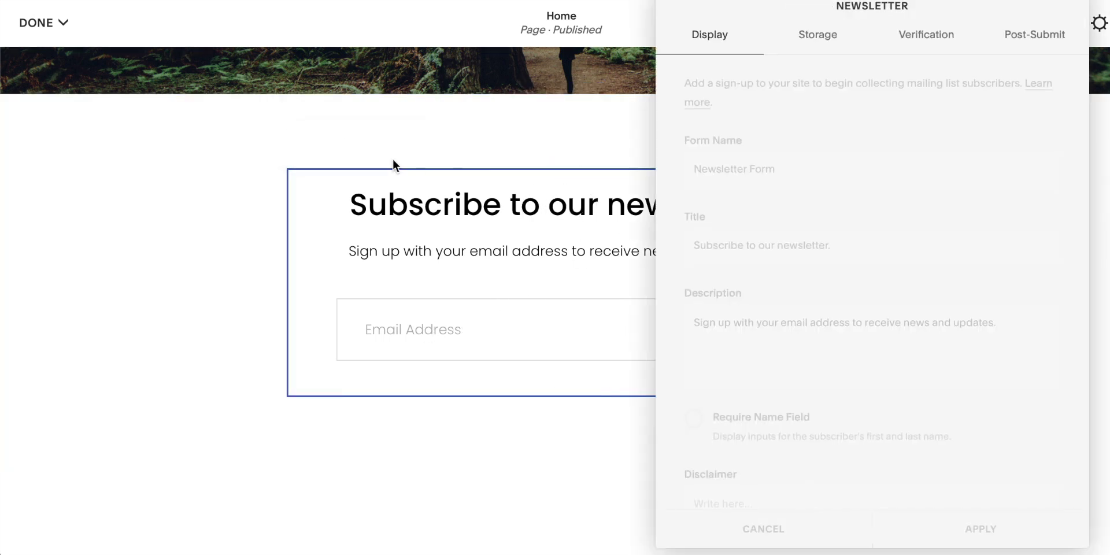
{"action": "triple_click", "coordinate": [840, 247]}
{"action": "type", "text": "SU"}
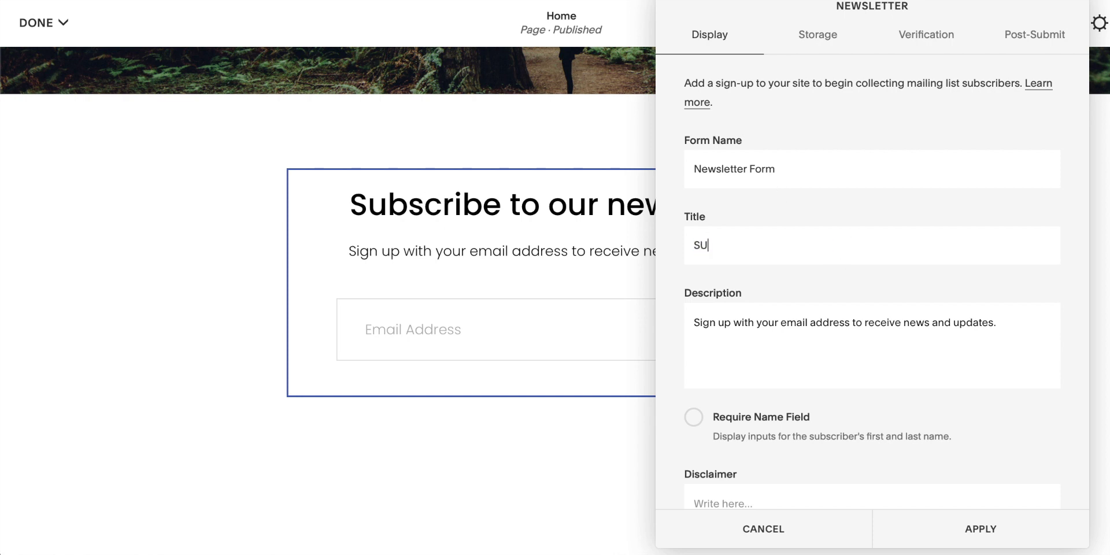
{"action": "type", "text": "B!!"}
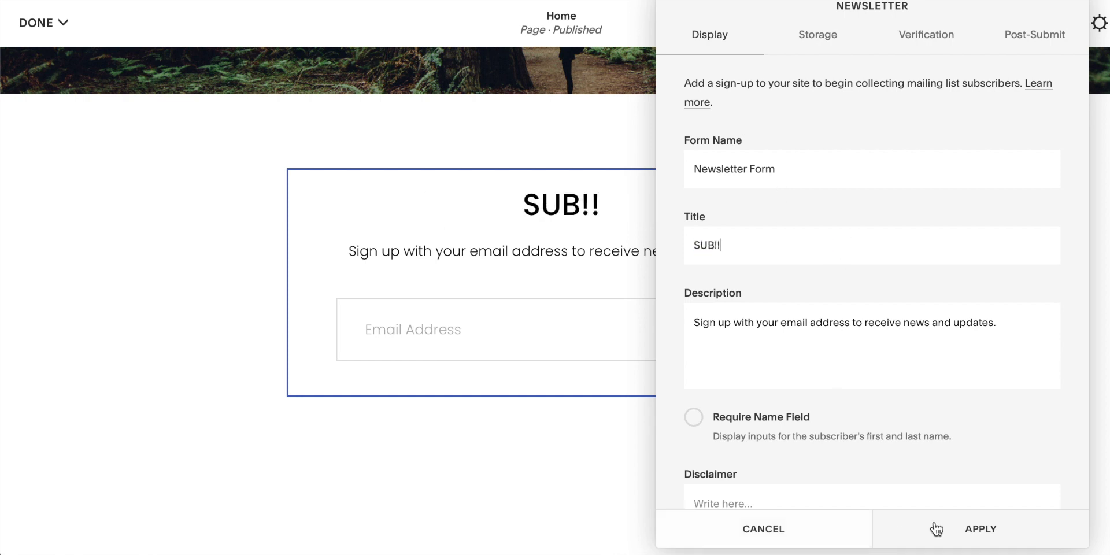
{"action": "left_click", "coordinate": [936, 529]}
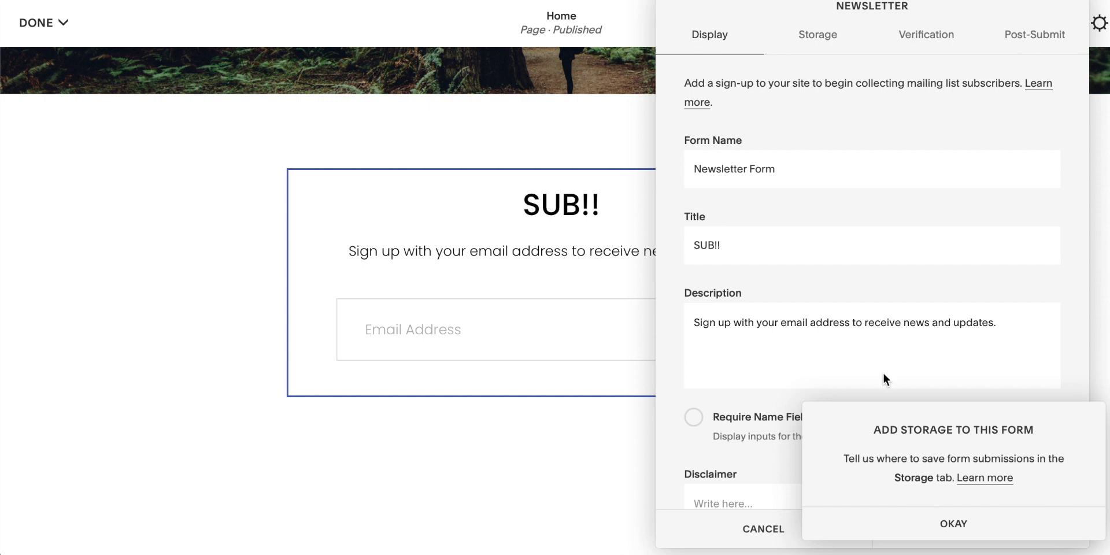
{"action": "left_click", "coordinate": [949, 523]}
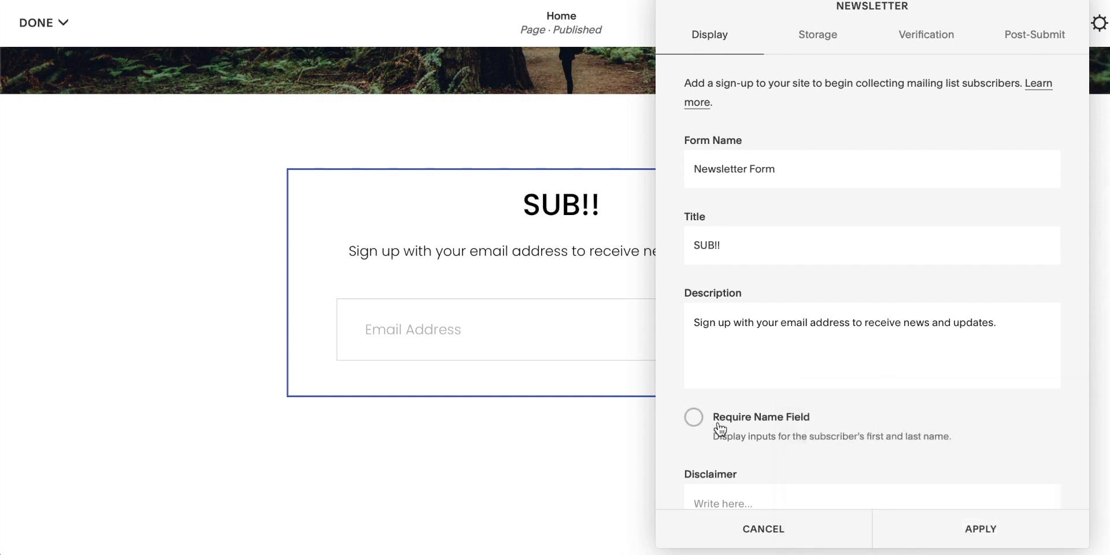
- Try connecting the newsletter form's storage to Squarespace Email Campaigns with the Default mailing list, and cancel the newsletter settings
{"action": "left_click", "coordinate": [824, 44]}
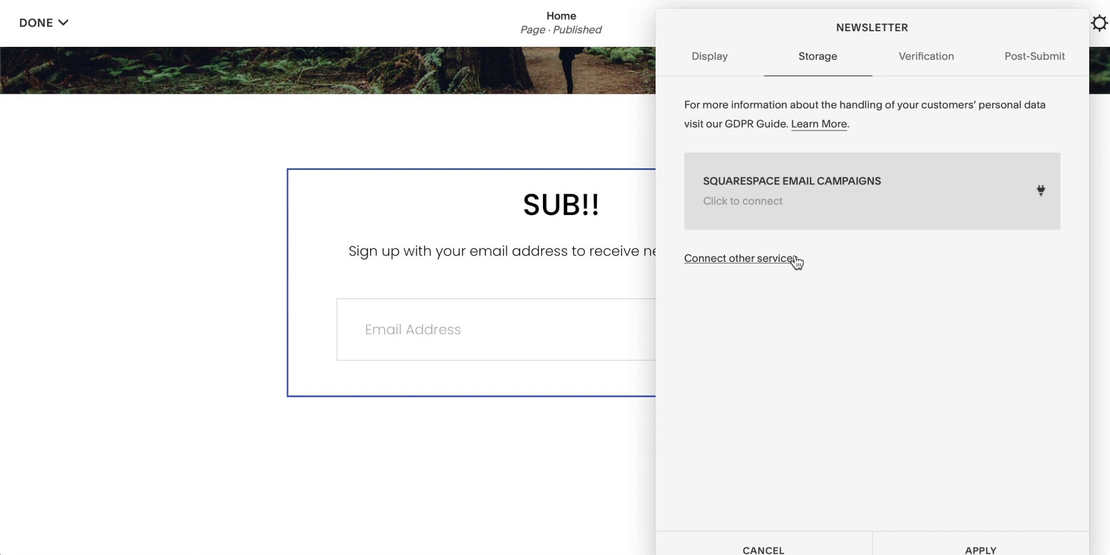
{"action": "left_click", "coordinate": [744, 199]}
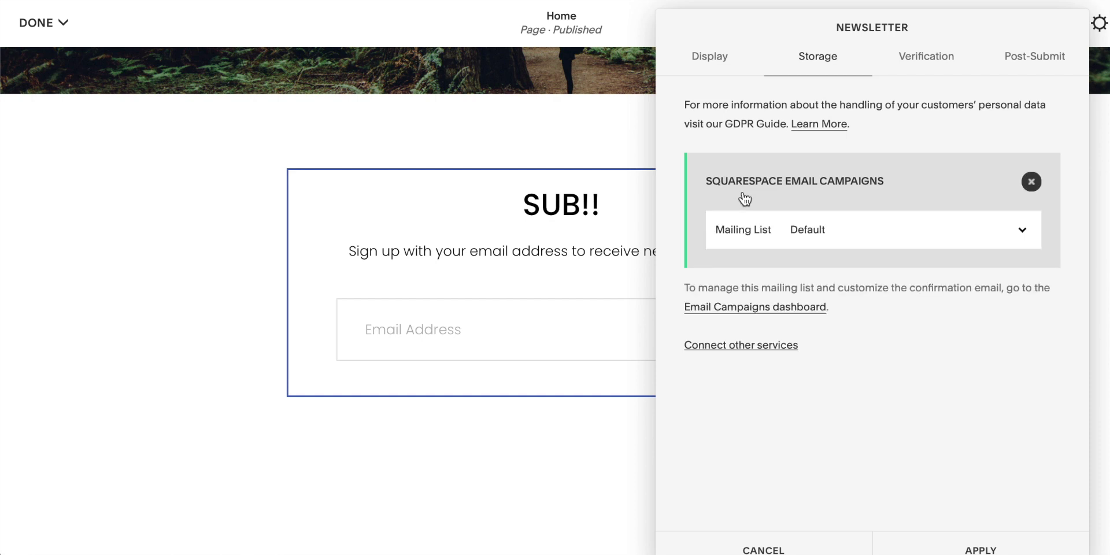
{"action": "left_click", "coordinate": [890, 228]}
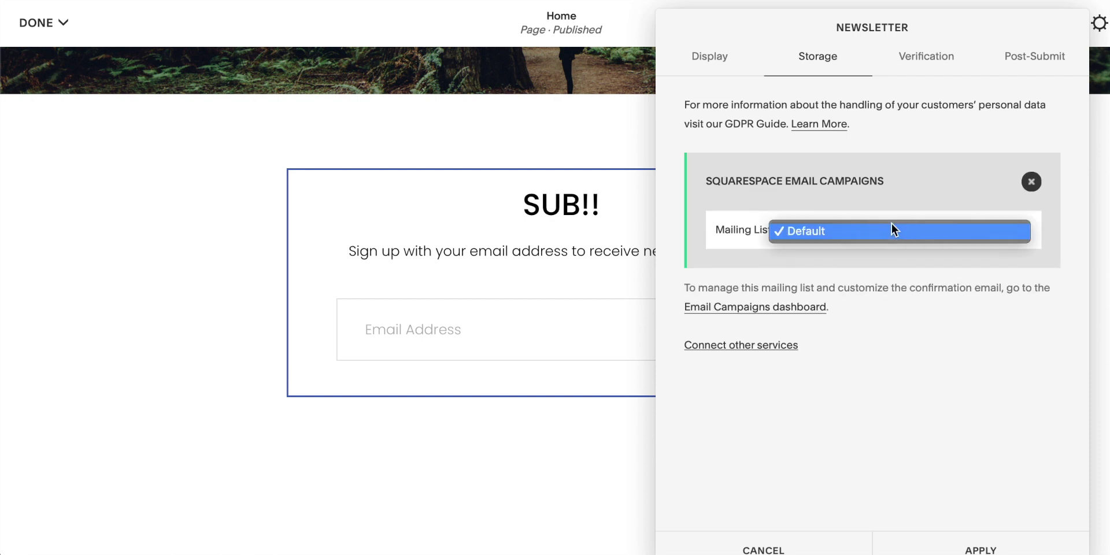
{"action": "left_click", "coordinate": [890, 229]}
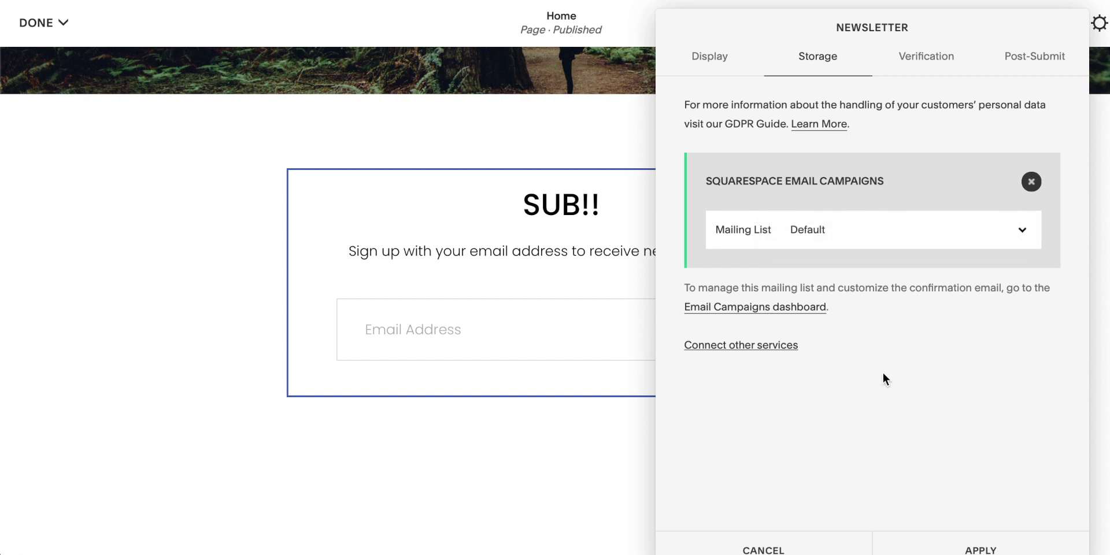
{"action": "left_click", "coordinate": [762, 548]}
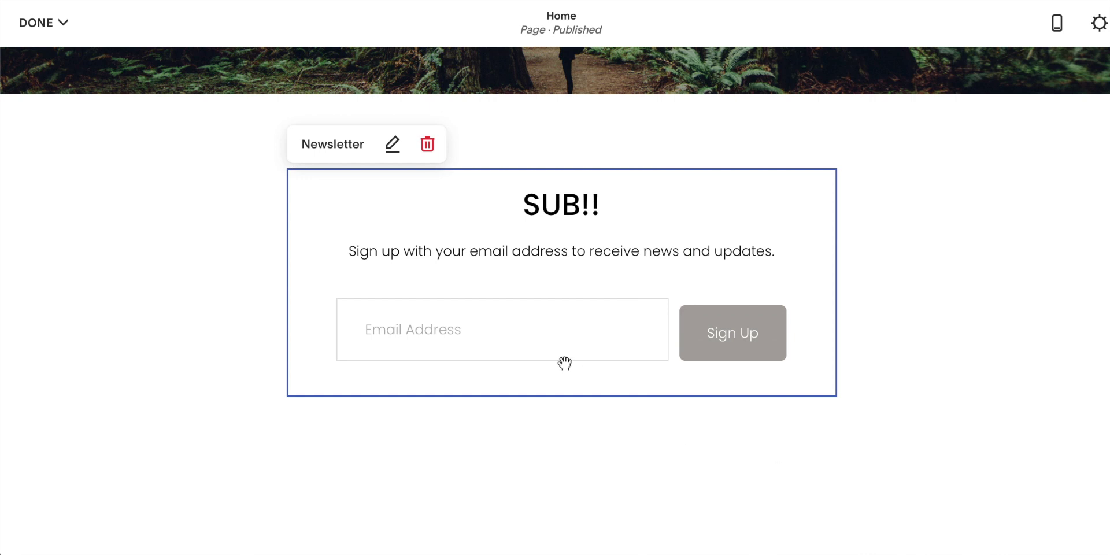
- Save the Home page changes and look over the saved page around the newsletter section
{"action": "scroll", "coordinate": [636, 405], "scroll_direction": "down", "scroll_amount": 1}
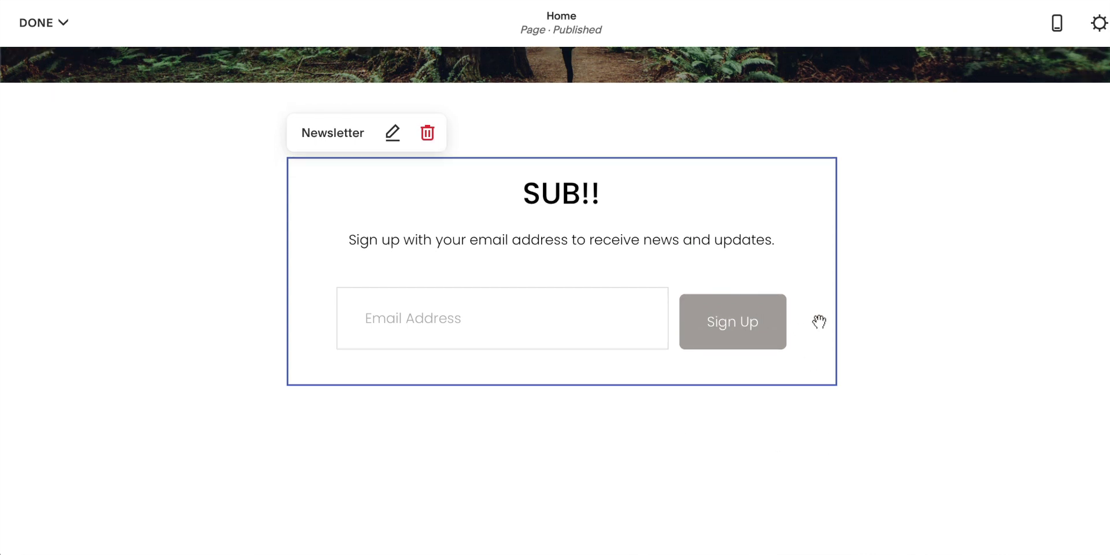
{"action": "scroll", "coordinate": [820, 320], "scroll_direction": "up", "scroll_amount": 2}
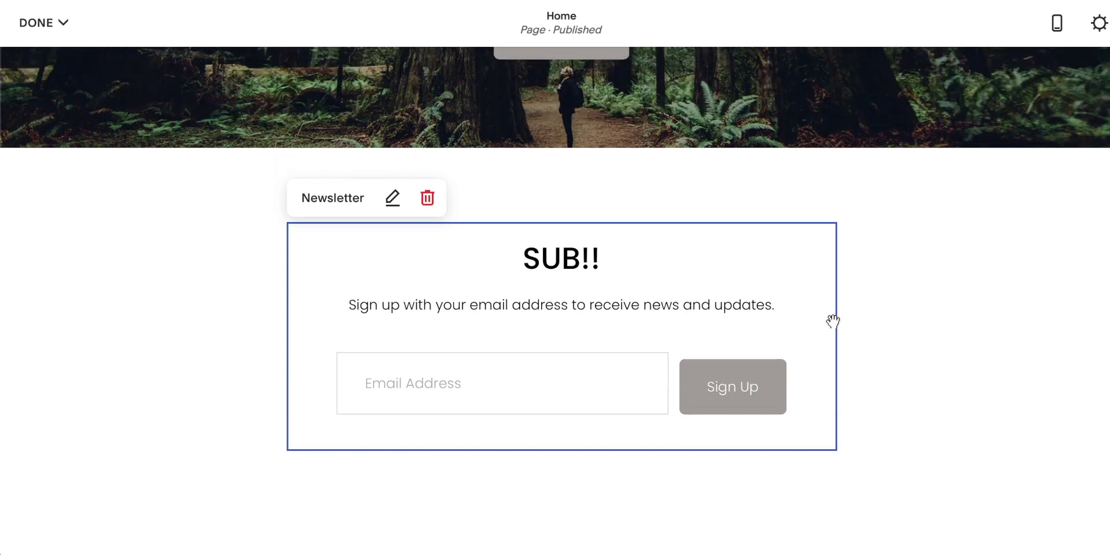
{"action": "scroll", "coordinate": [927, 297], "scroll_direction": "up", "scroll_amount": 2}
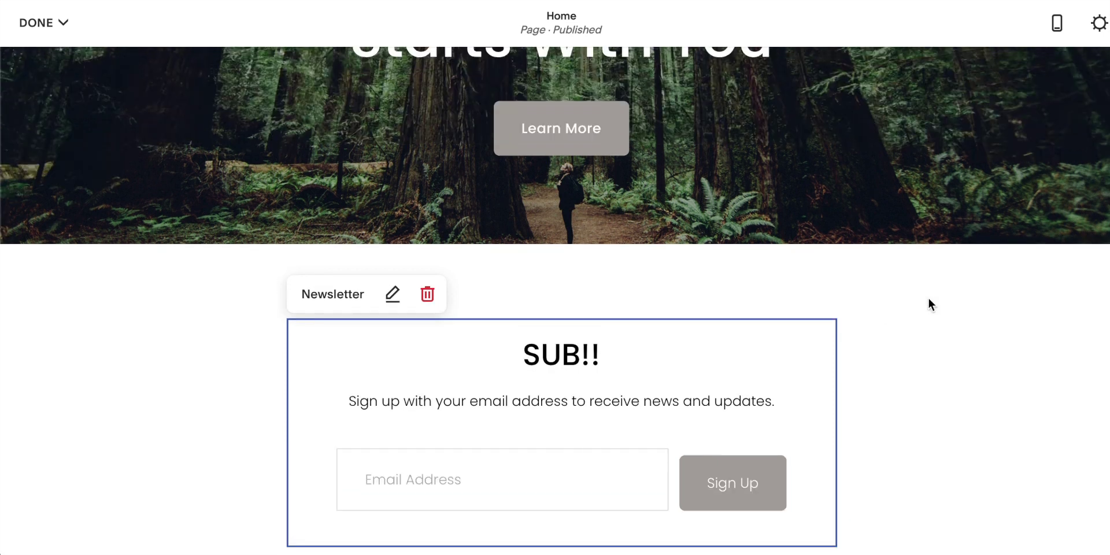
{"action": "left_click", "coordinate": [62, 23]}
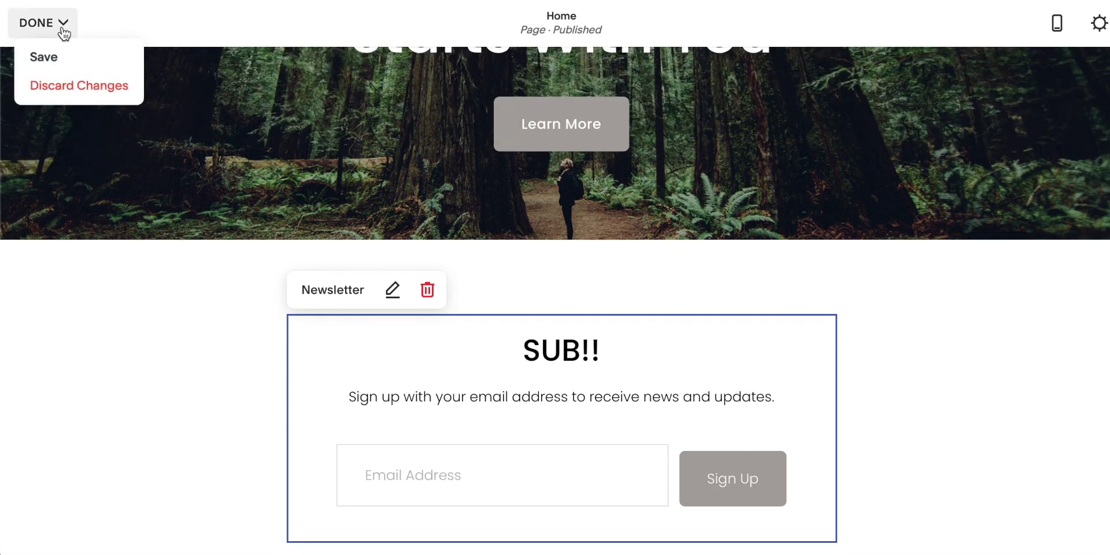
{"action": "left_click", "coordinate": [47, 53]}
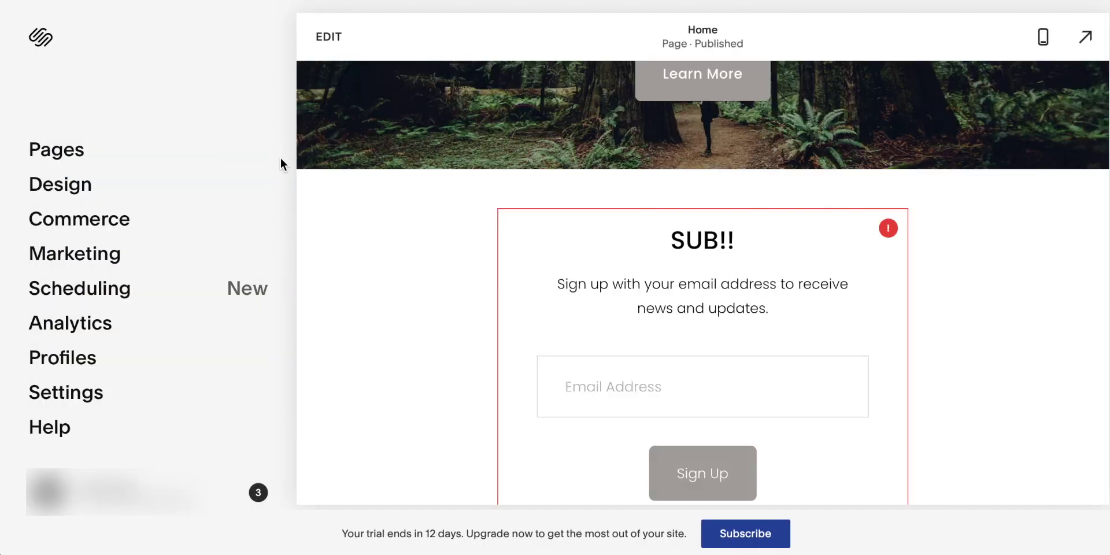
{"action": "scroll", "coordinate": [705, 266], "scroll_direction": "down", "scroll_amount": 2}
{"action": "scroll", "coordinate": [540, 335], "scroll_direction": "up", "scroll_amount": 4}
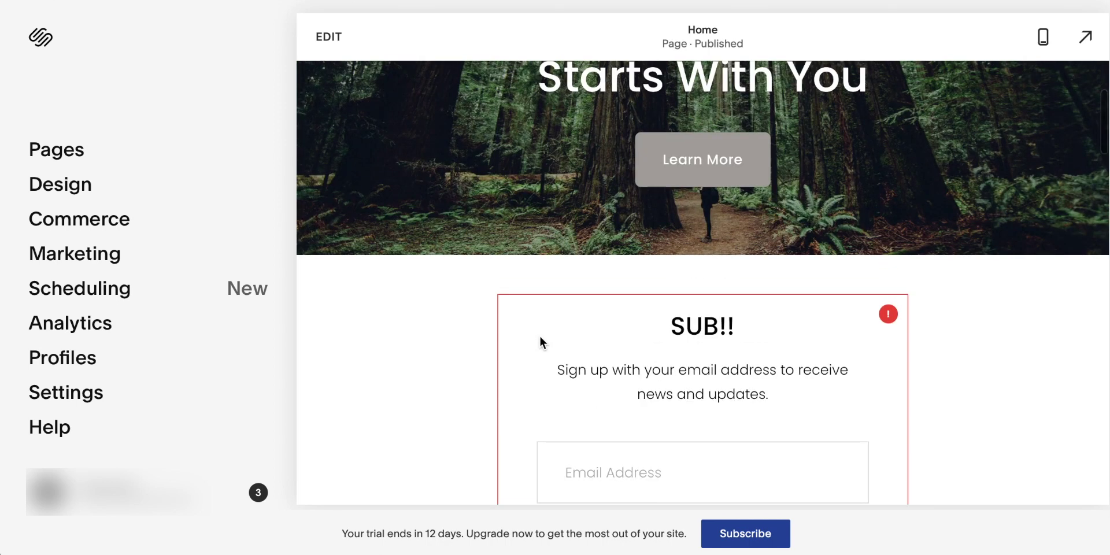
{"action": "scroll", "coordinate": [445, 324], "scroll_direction": "up", "scroll_amount": 2}
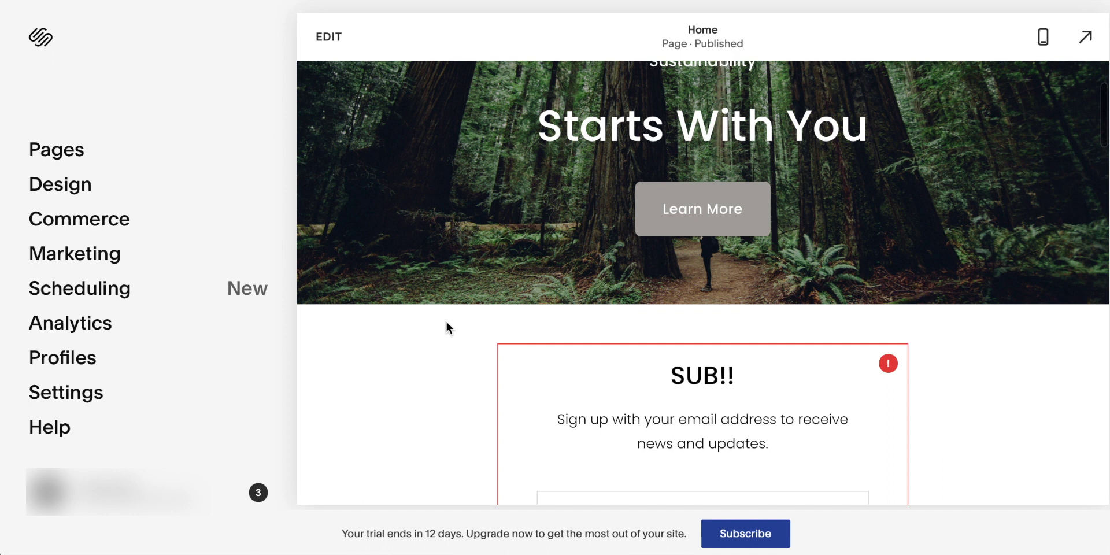
- Open the Promotional Pop-Up settings under Marketing and examine the mailing list pop-up preview with its Subscribe button
{"action": "left_click", "coordinate": [67, 252]}
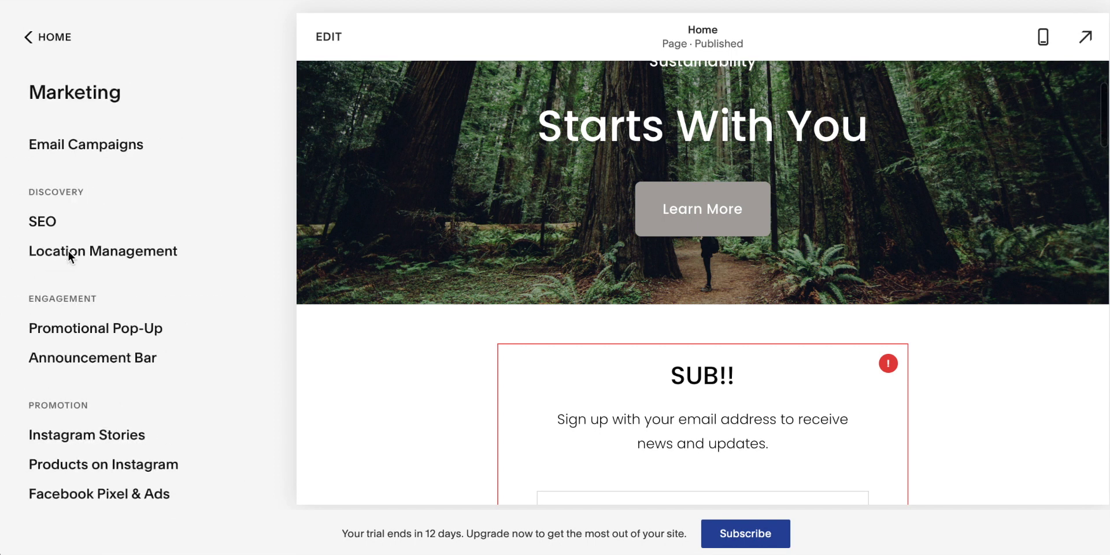
{"action": "left_click", "coordinate": [119, 330]}
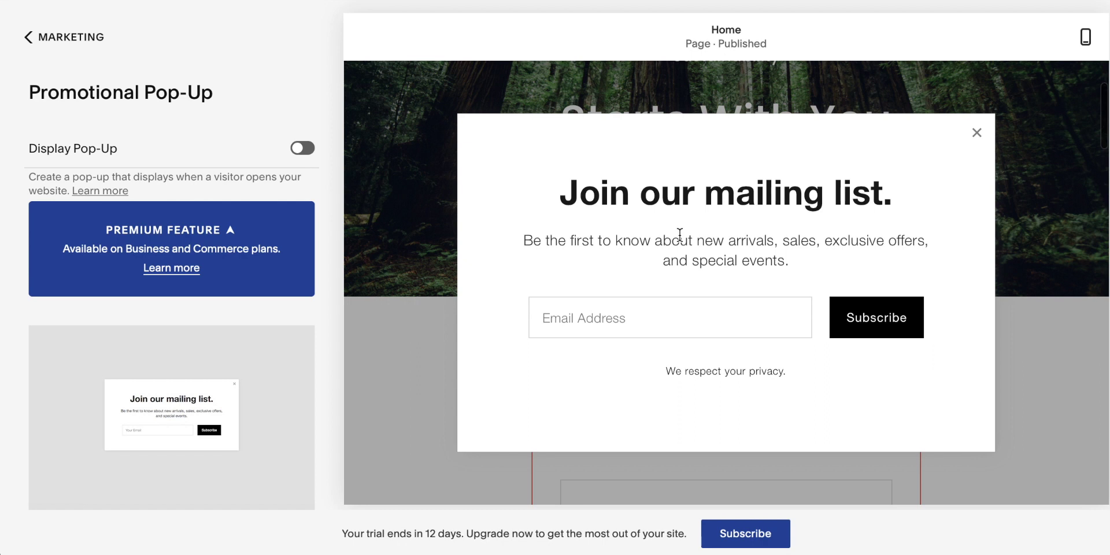
{"action": "scroll", "coordinate": [676, 234], "scroll_direction": "down", "scroll_amount": 1}
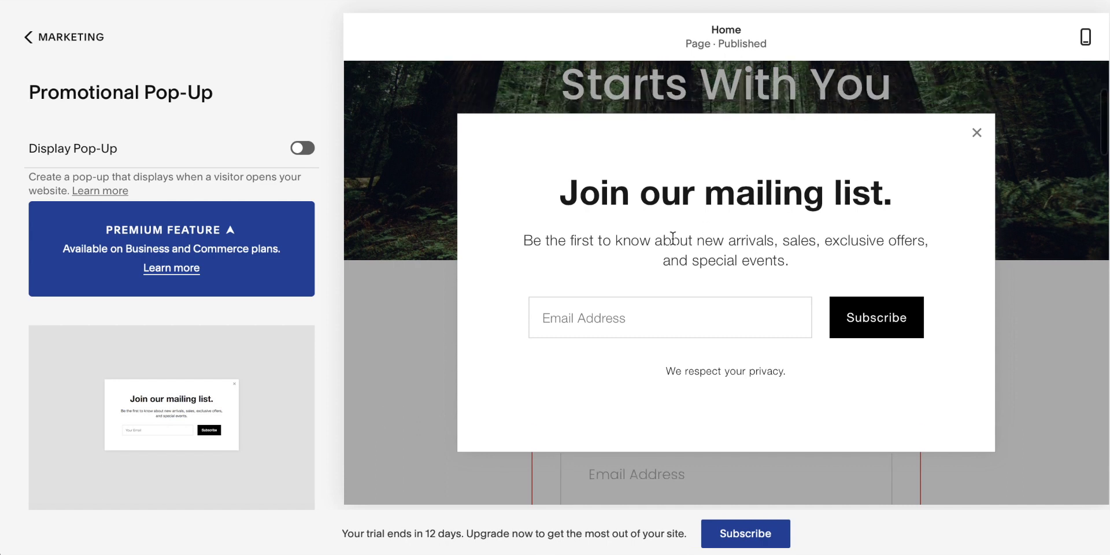
{"action": "left_click", "coordinate": [592, 310]}
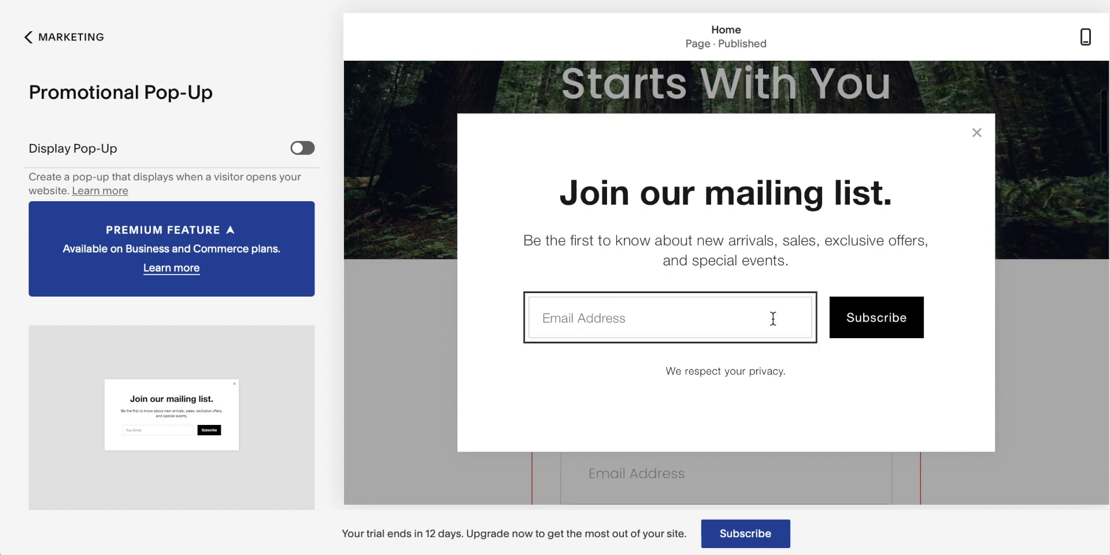
{"action": "left_click", "coordinate": [978, 136]}
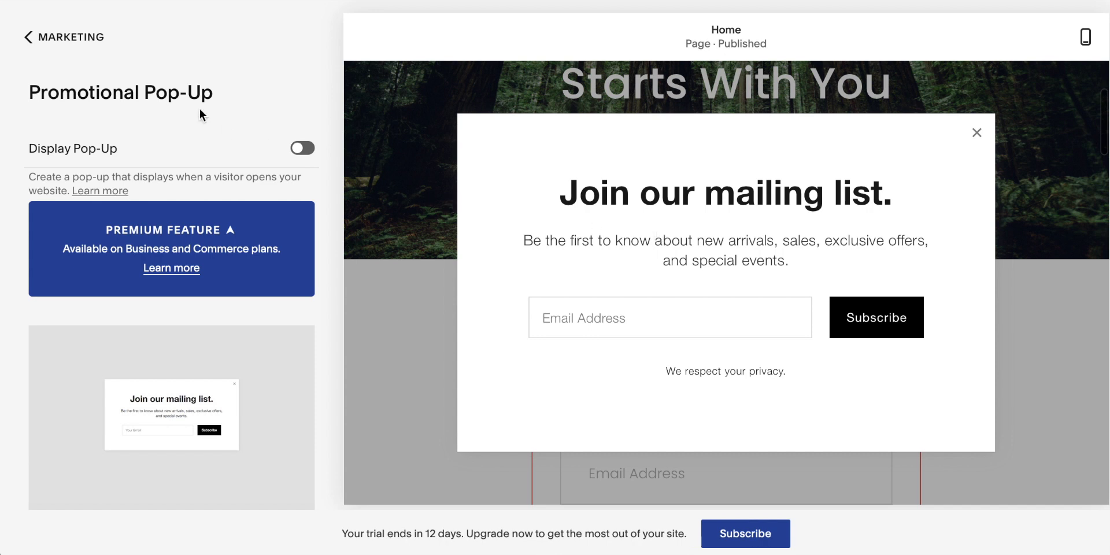
- Return to the Marketing options and open the Share Buttons settings
{"action": "left_click", "coordinate": [74, 38]}
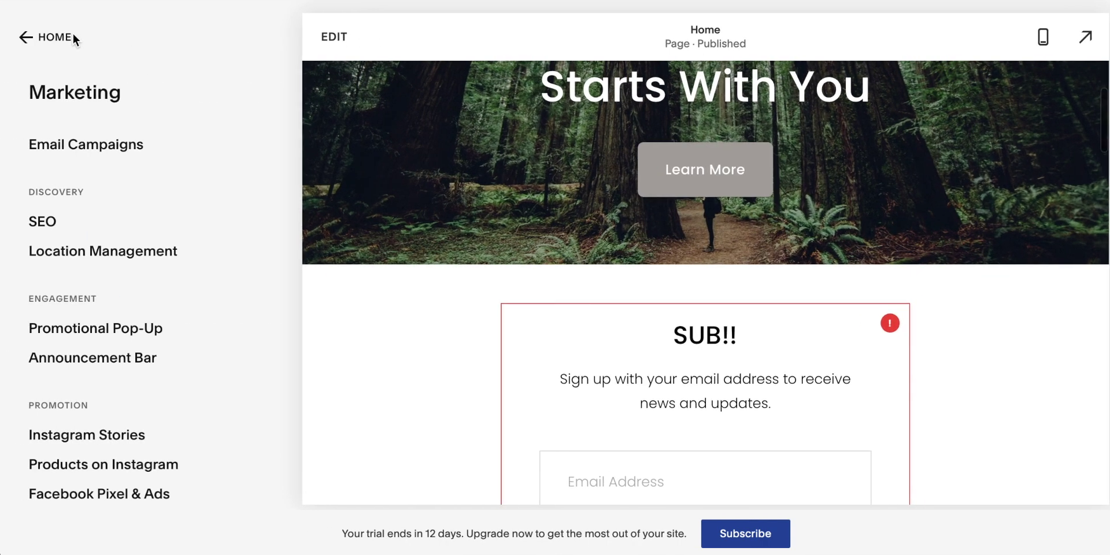
{"action": "scroll", "coordinate": [147, 142], "scroll_direction": "down", "scroll_amount": 3}
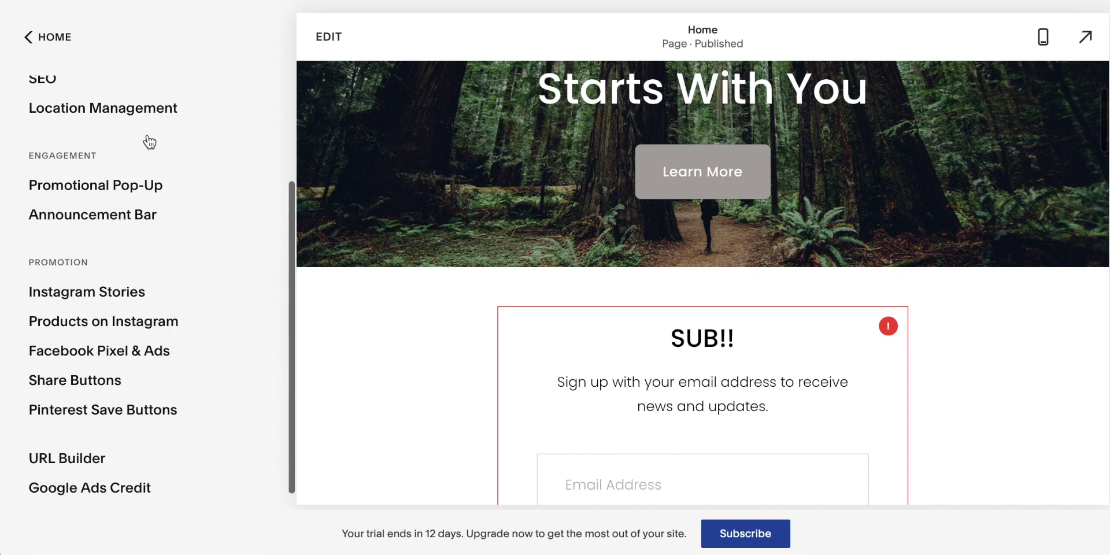
{"action": "left_click", "coordinate": [77, 359]}
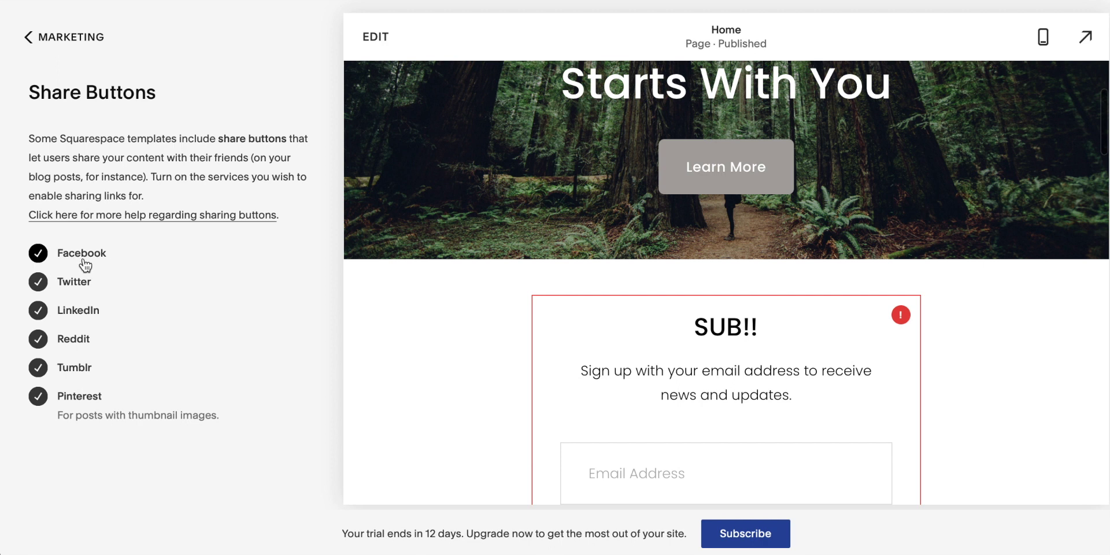
- Try turning off the LinkedIn, Twitter and Reddit share buttons, and turn all three back on
{"action": "left_click", "coordinate": [38, 311]}
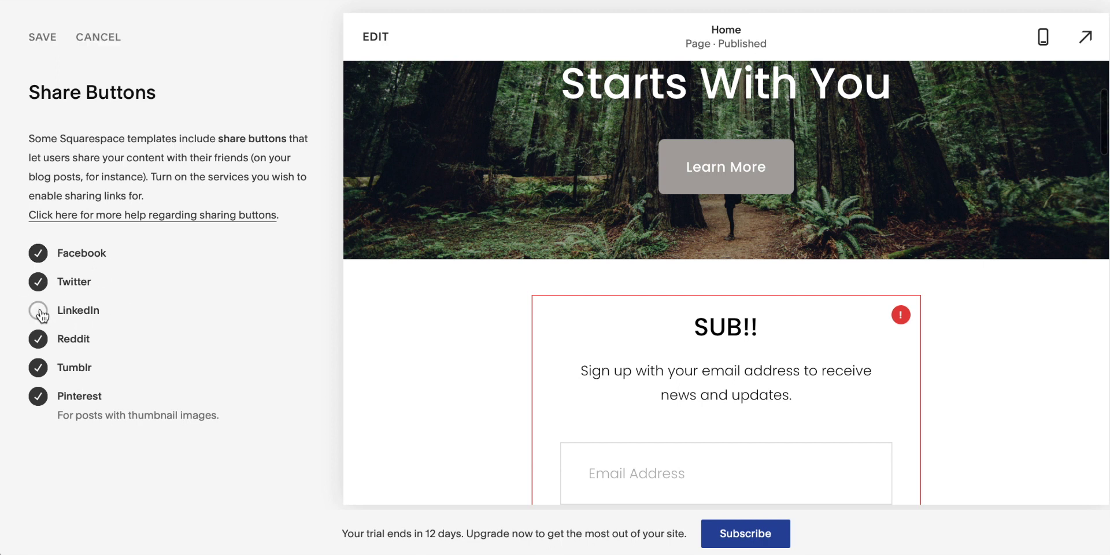
{"action": "left_click", "coordinate": [38, 284]}
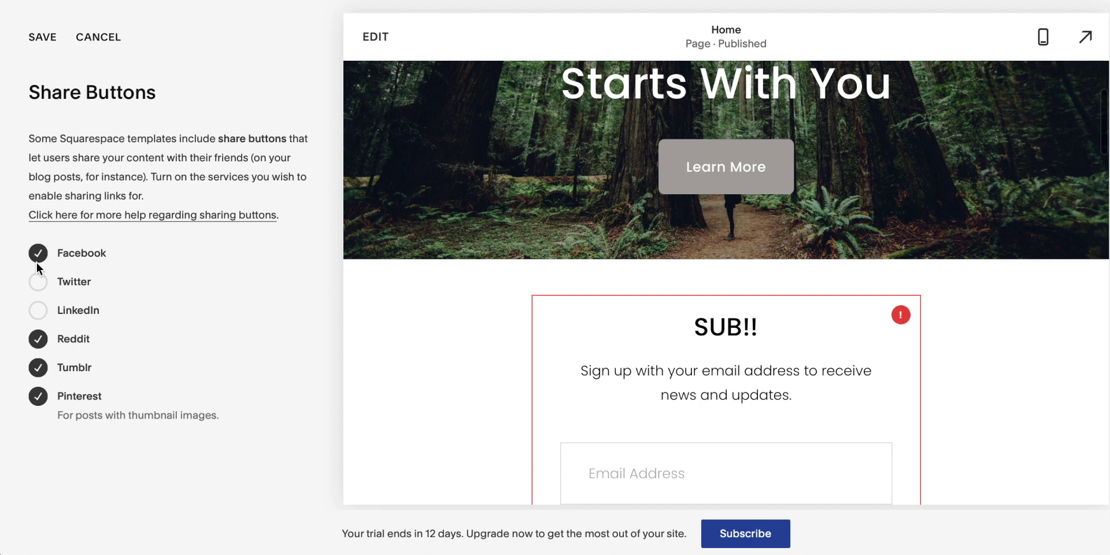
{"action": "left_click", "coordinate": [39, 340]}
{"action": "left_click", "coordinate": [38, 283]}
{"action": "left_click", "coordinate": [39, 311]}
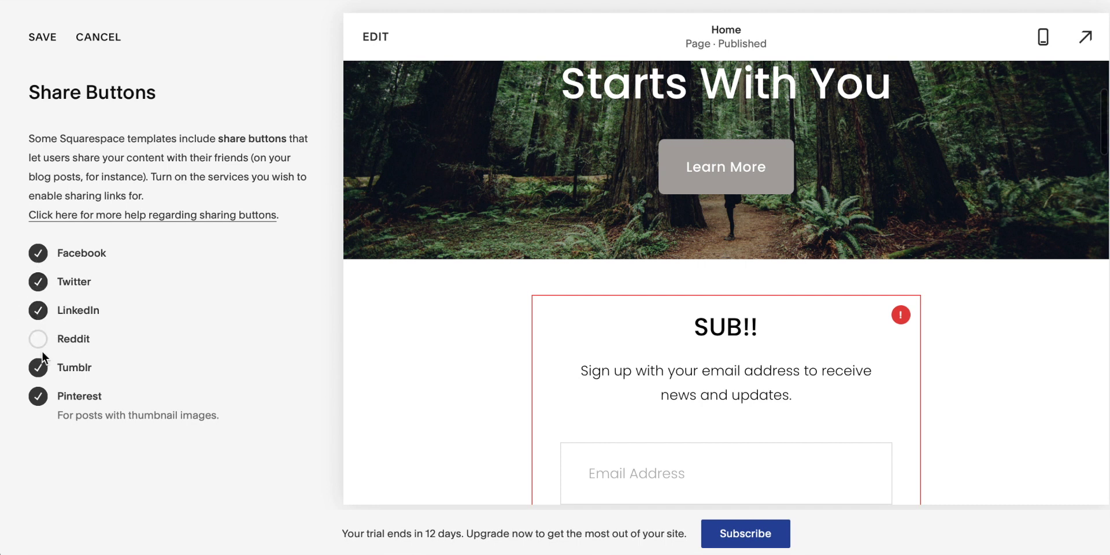
{"action": "left_click", "coordinate": [39, 341]}
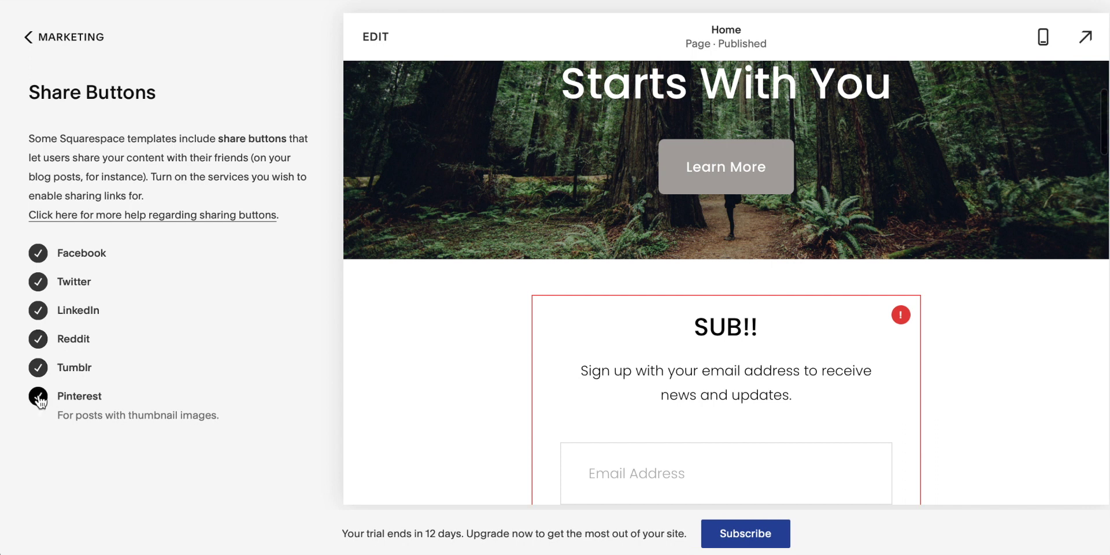
{"action": "left_click", "coordinate": [142, 283]}
{"action": "left_click", "coordinate": [89, 280]}
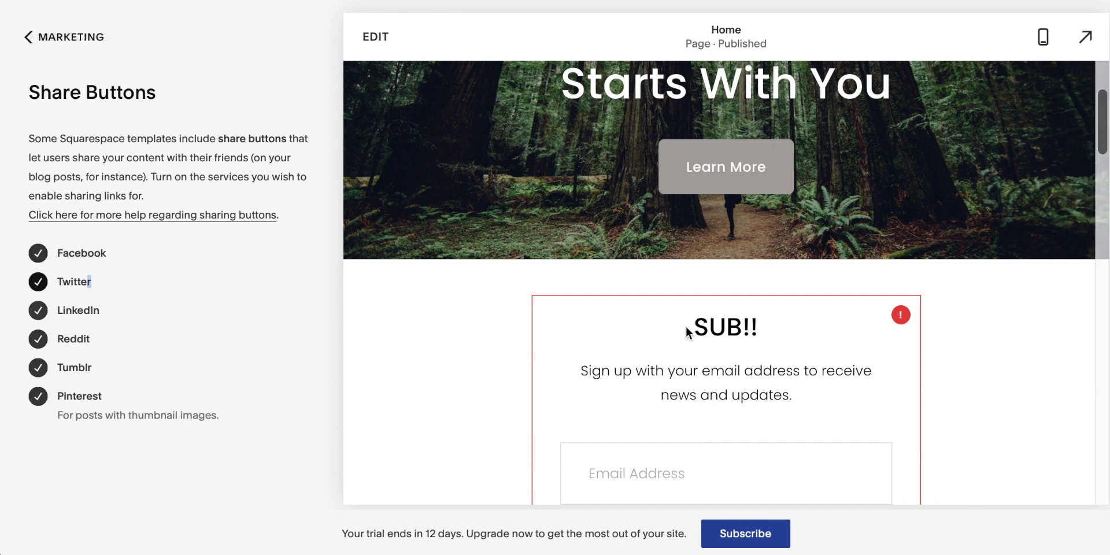
{"action": "scroll", "coordinate": [687, 332], "scroll_direction": "down", "scroll_amount": 7}
{"action": "scroll", "coordinate": [470, 390], "scroll_direction": "down", "scroll_amount": 3}
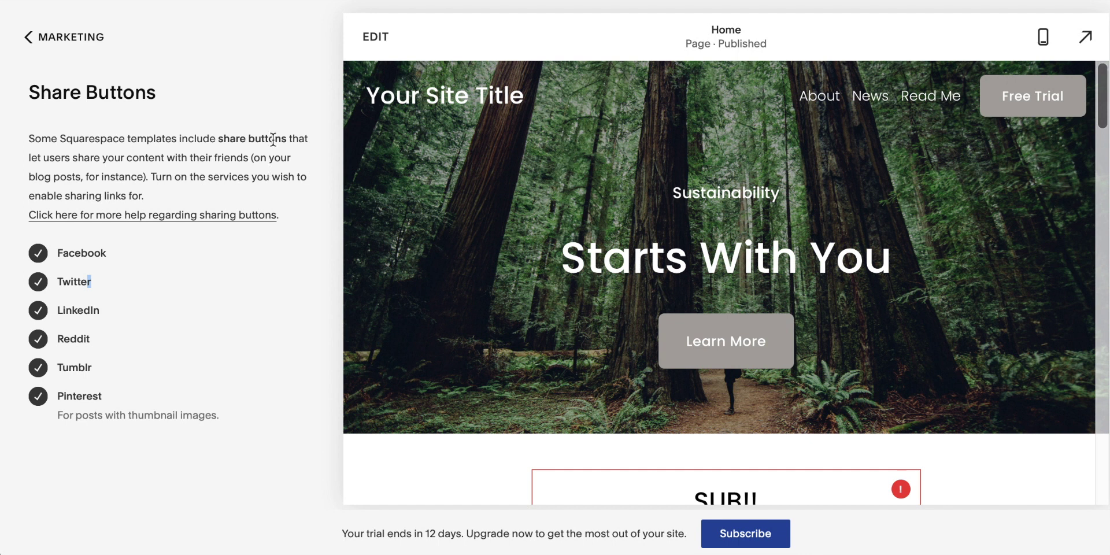
- Open the Form & Button Conversions report in Analytics and view its button clicks and form submissions
{"action": "left_click", "coordinate": [63, 37]}
{"action": "left_click", "coordinate": [63, 37]}
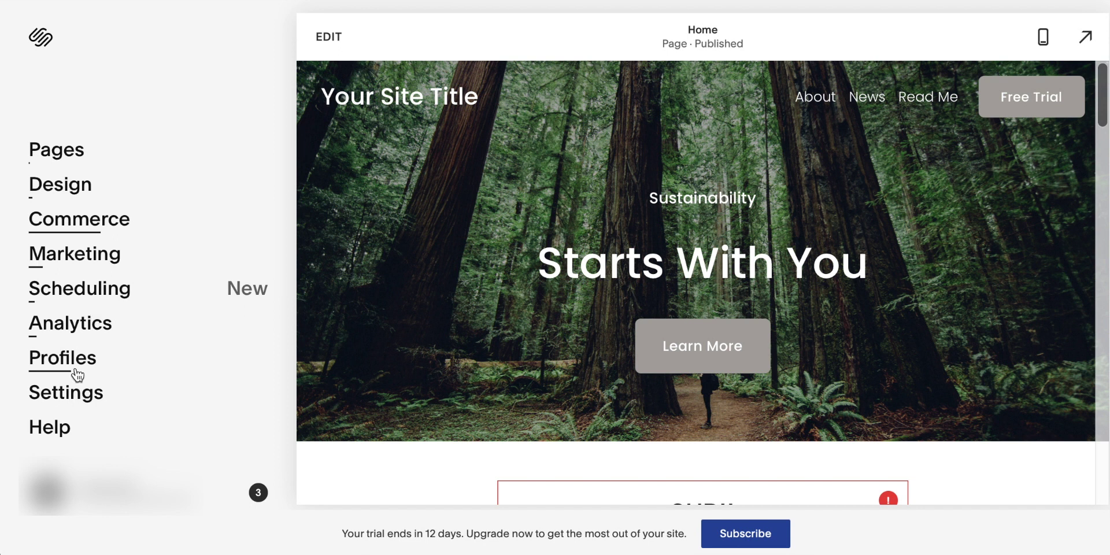
{"action": "left_click", "coordinate": [68, 328]}
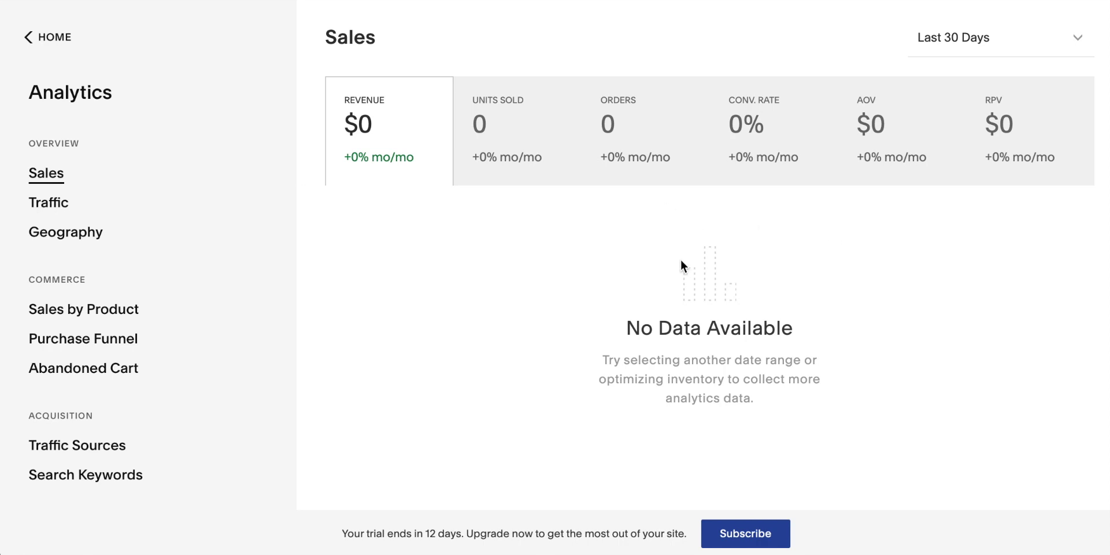
{"action": "scroll", "coordinate": [106, 276], "scroll_direction": "down", "scroll_amount": 5}
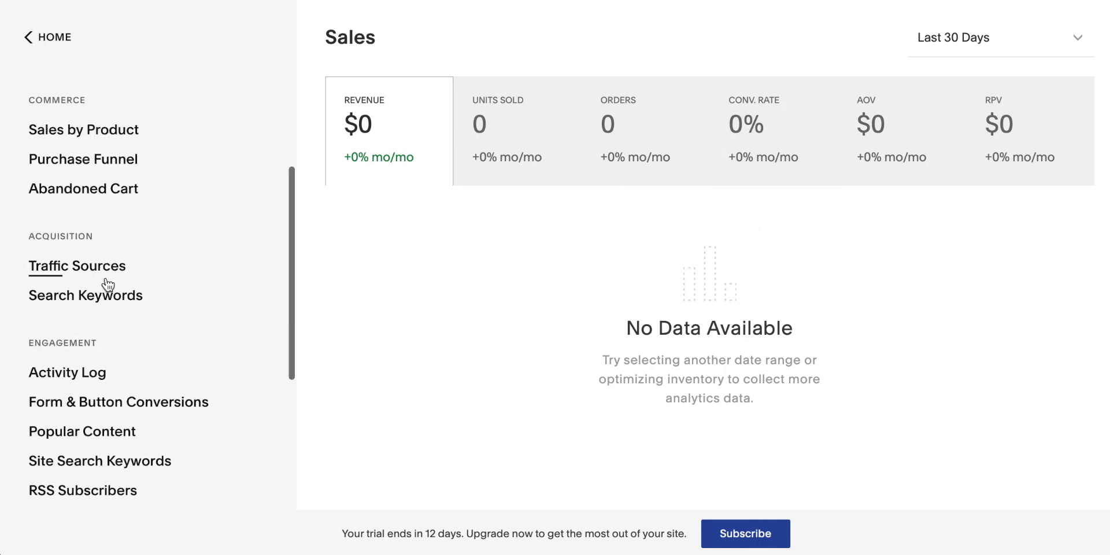
{"action": "left_click", "coordinate": [95, 278]}
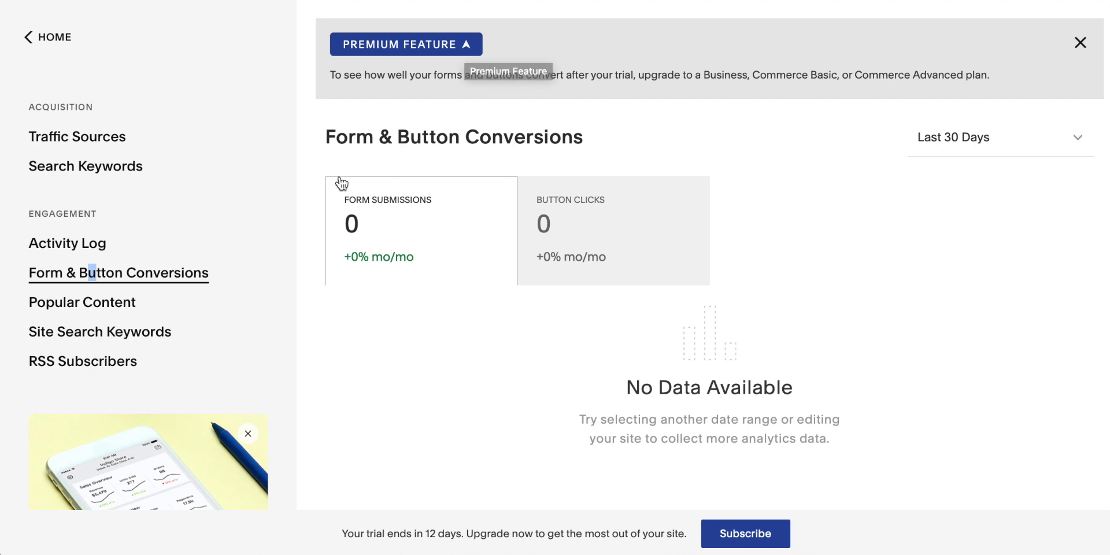
{"action": "left_click", "coordinate": [611, 240]}
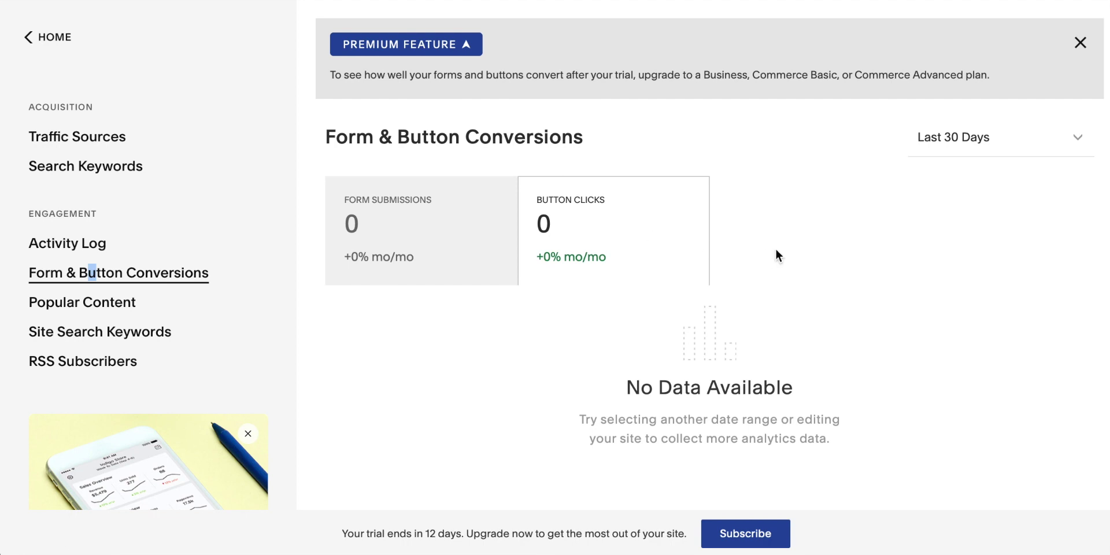
{"action": "left_click", "coordinate": [426, 216]}
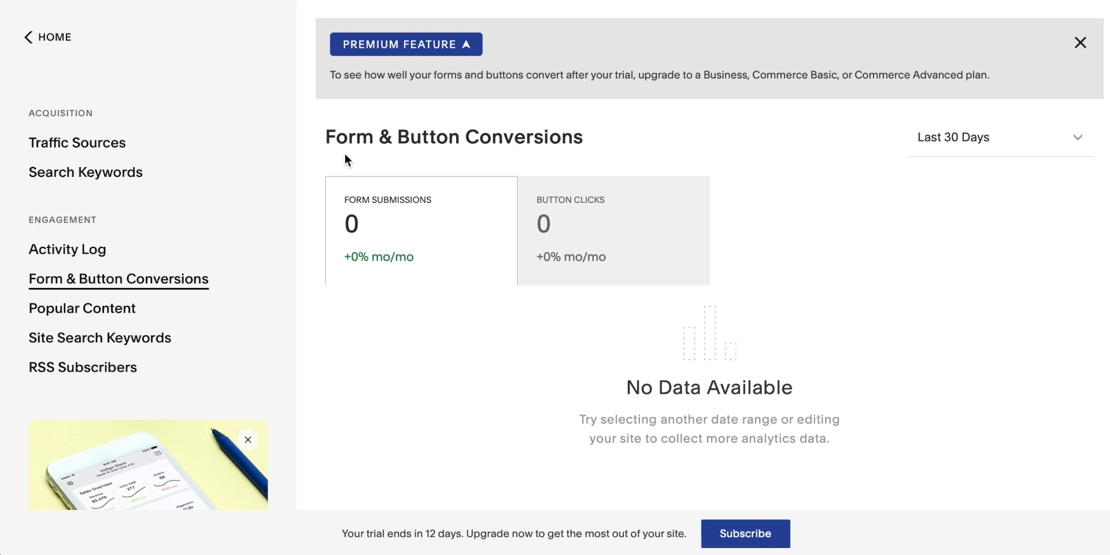
- Leave Analytics and open the site-wide Buttons settings under Design
{"action": "left_click", "coordinate": [55, 37]}
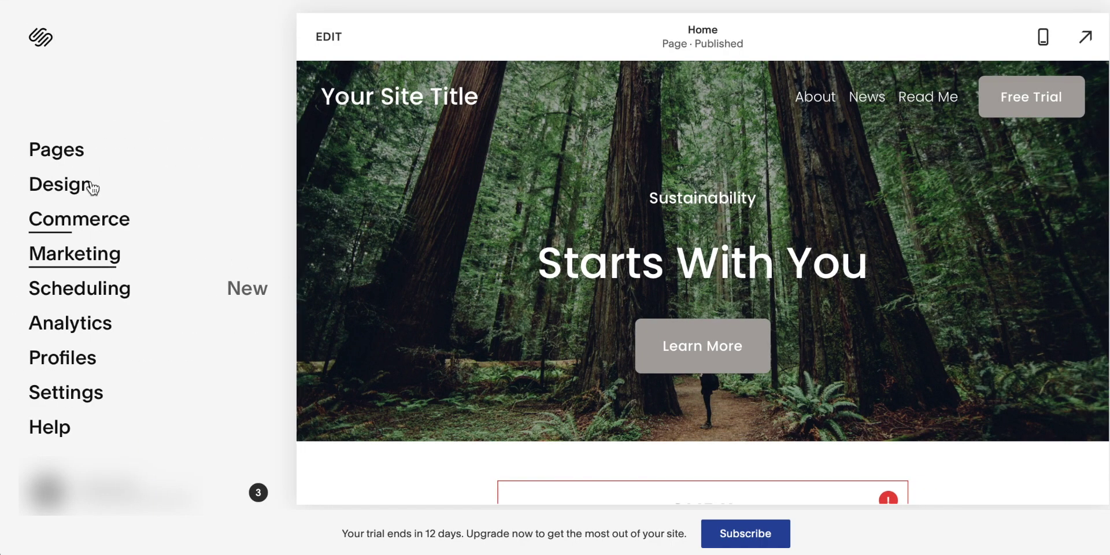
{"action": "left_click", "coordinate": [65, 182]}
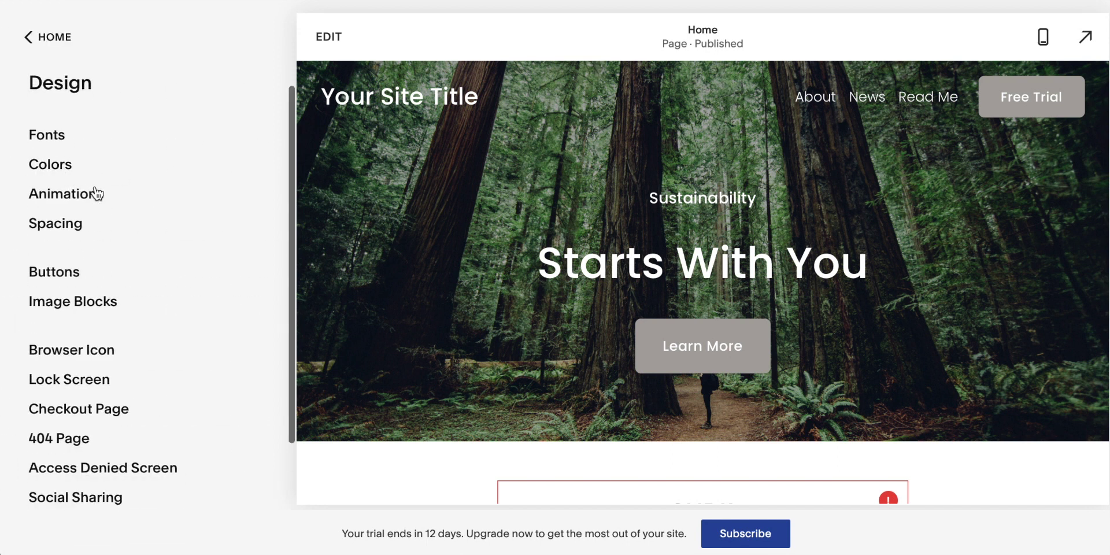
{"action": "left_click", "coordinate": [51, 252]}
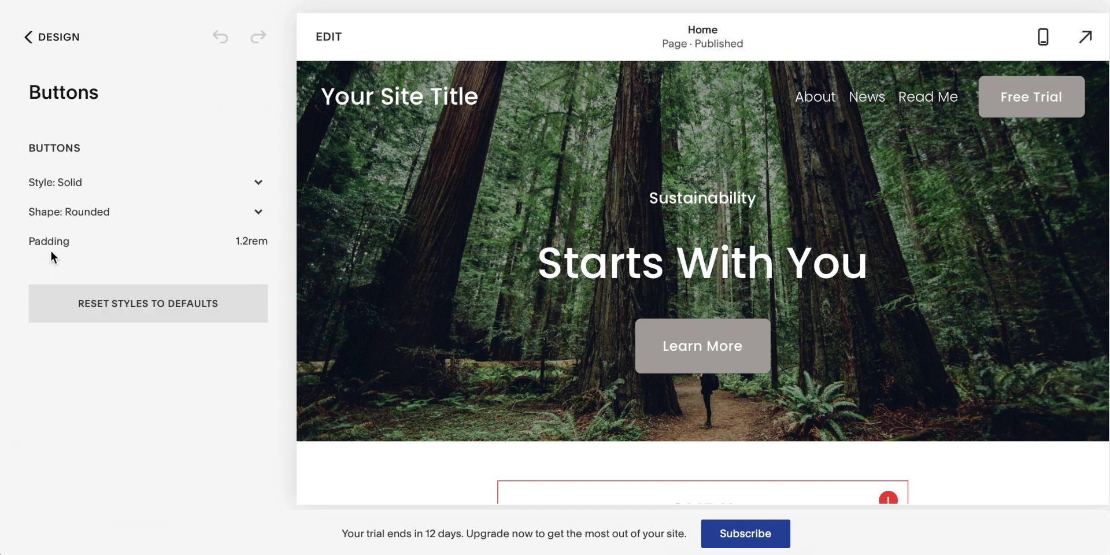
- Try the Outline style on the site's buttons and switch the style back to Solid
{"action": "left_click", "coordinate": [259, 183]}
{"action": "left_click", "coordinate": [43, 200]}
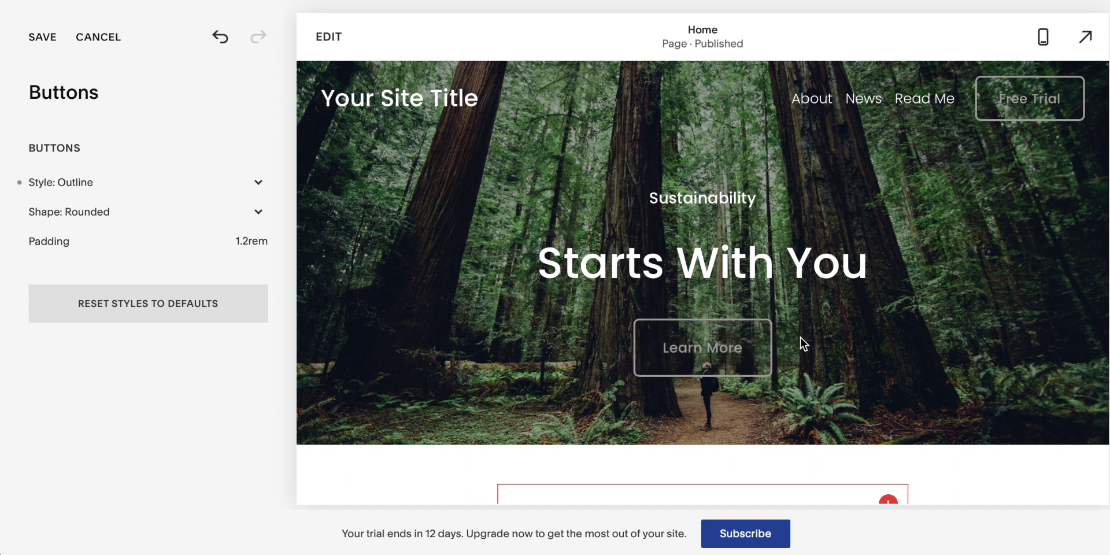
{"action": "left_click", "coordinate": [102, 185]}
{"action": "left_click", "coordinate": [54, 168]}
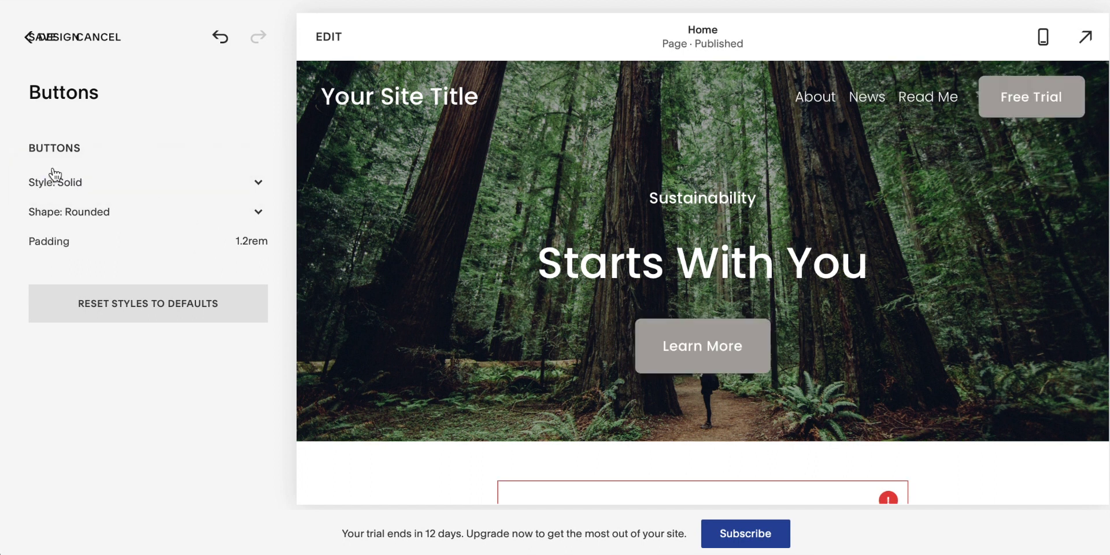
- Set the site buttons' shape to Square and their padding to 0.8rem, save the changes and return to the Design options
{"action": "left_click", "coordinate": [105, 212]}
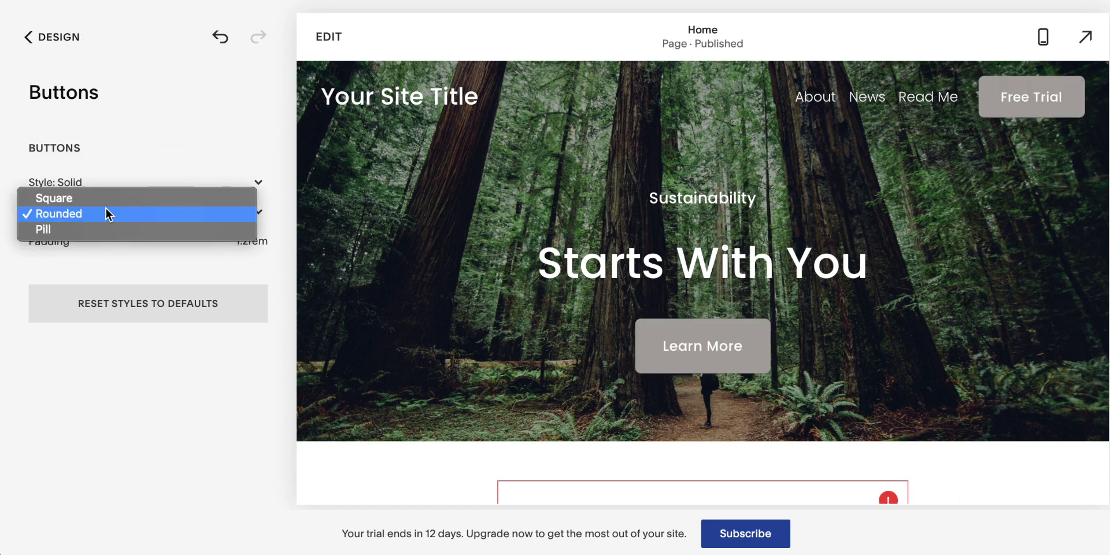
{"action": "left_click", "coordinate": [66, 200]}
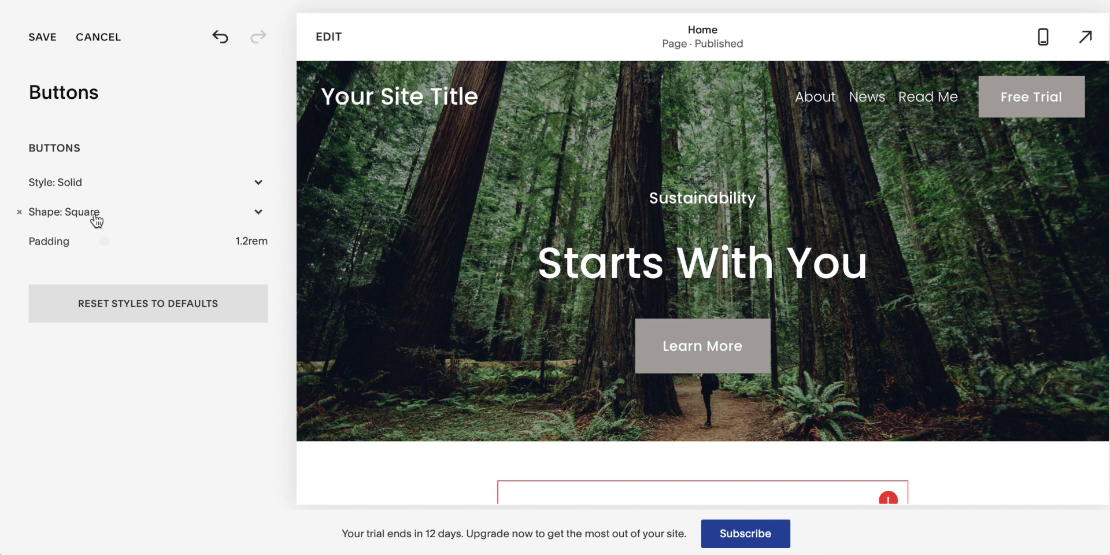
{"action": "mouse_move", "coordinate": [59, 250]}
{"action": "left_click_drag", "start_coordinate": [108, 240], "coordinate": [80, 259]}
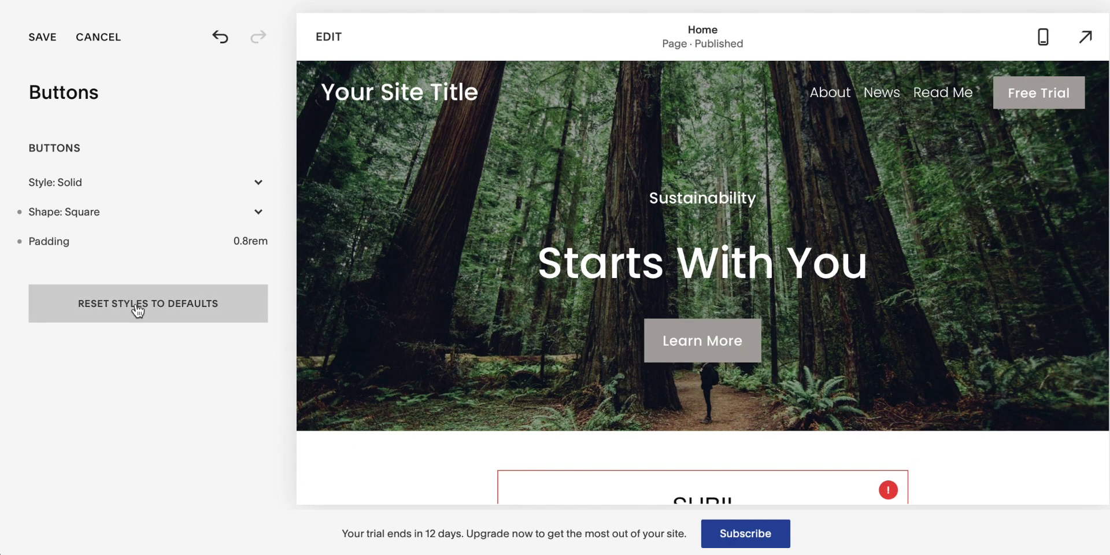
{"action": "left_click", "coordinate": [46, 39]}
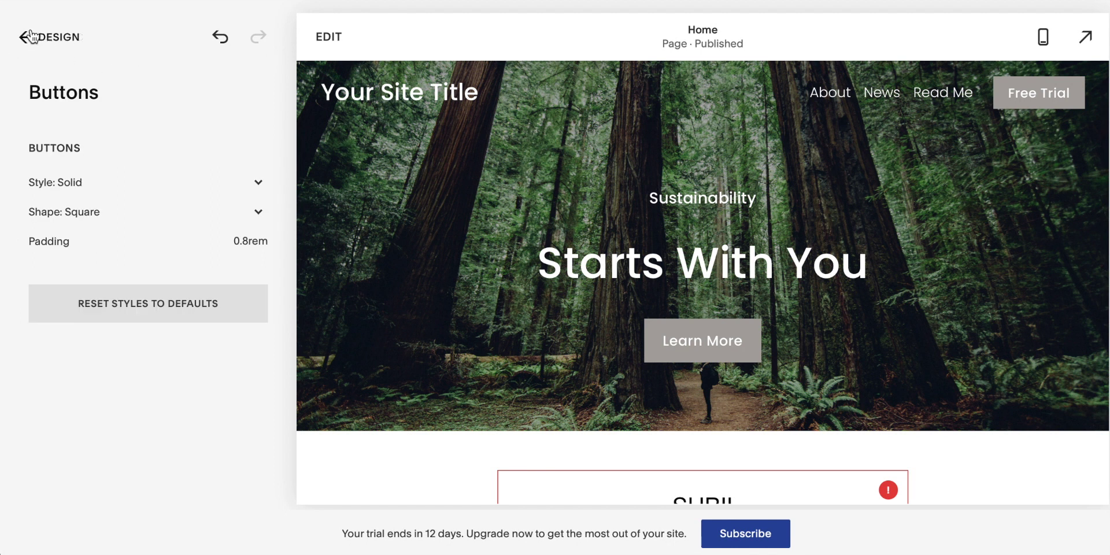
{"action": "left_click", "coordinate": [32, 37]}
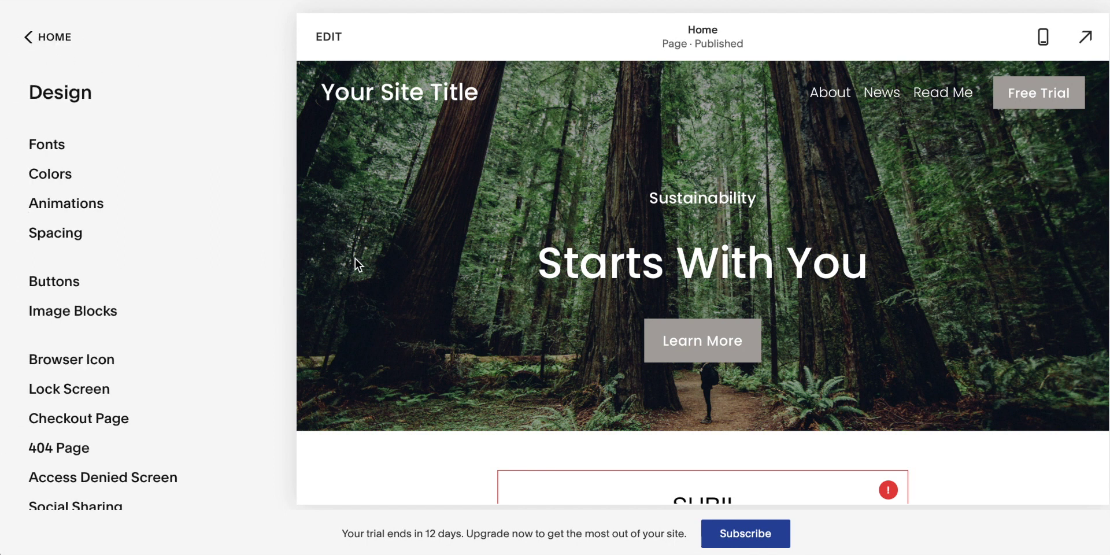